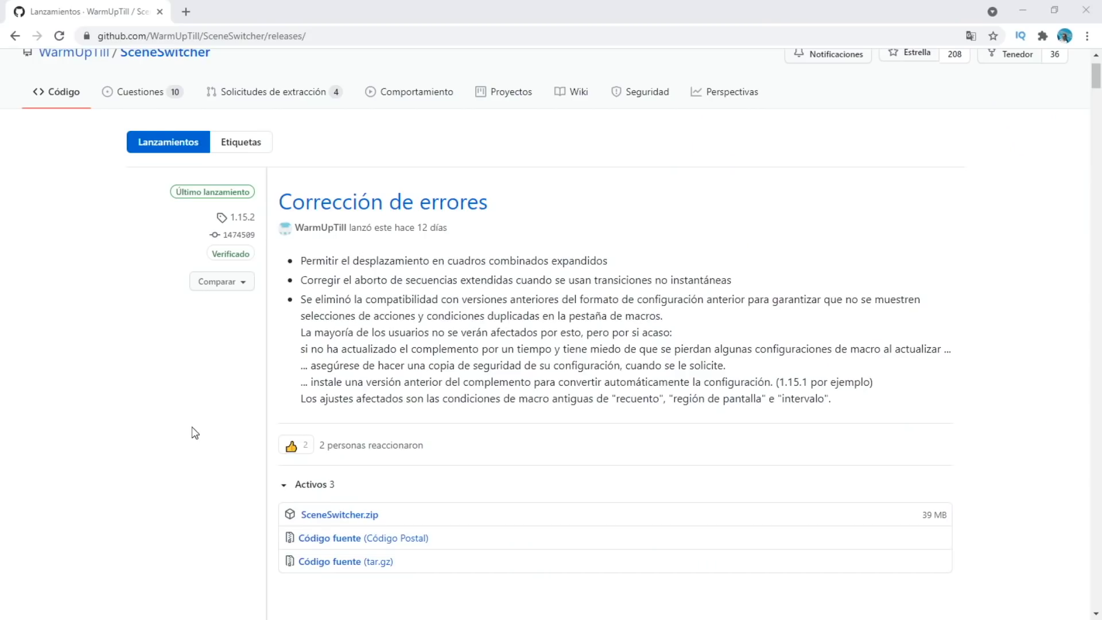
# Step: Look through the release notes on the SceneSwitcher releases page
pyautogui.scroll(-1, 192, 425)
pyautogui.scroll(2, 193, 423)
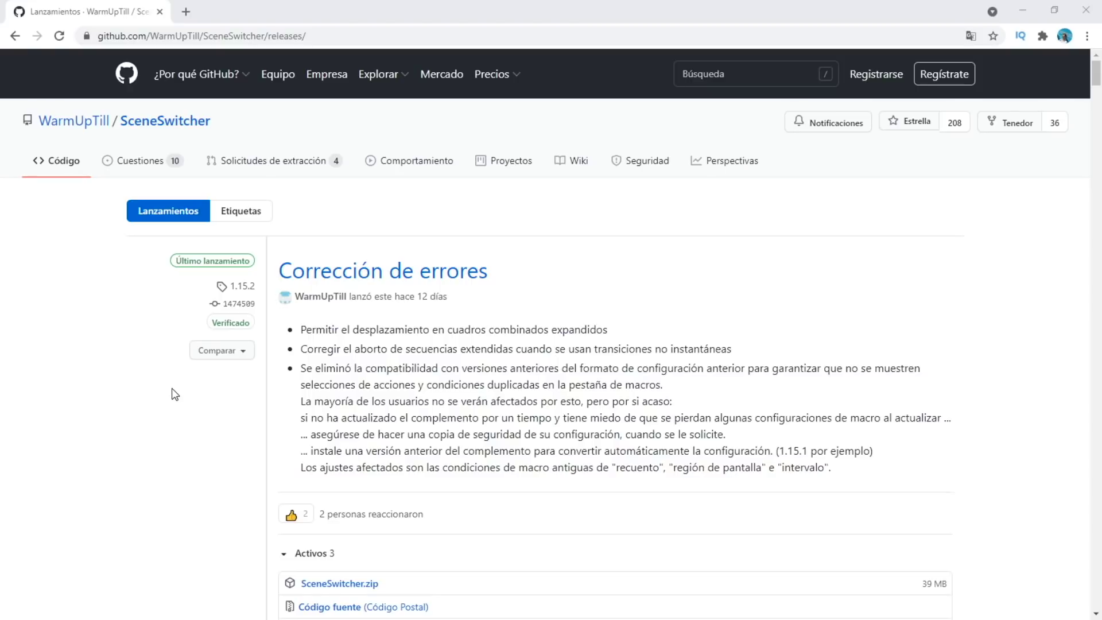
pyautogui.scroll(-15, 171, 348)
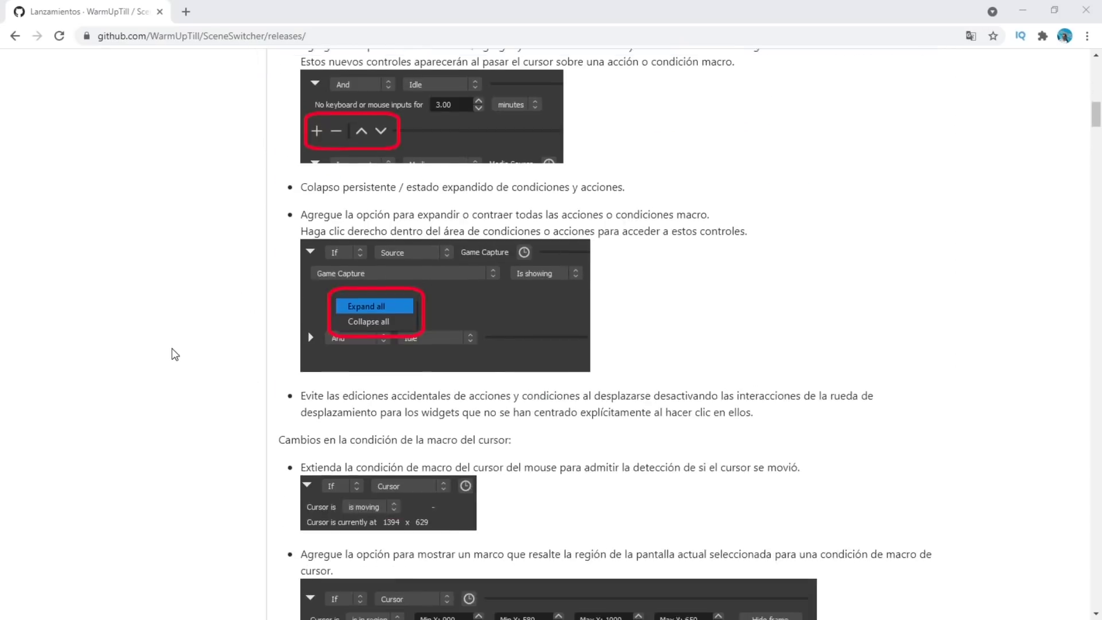
pyautogui.scroll(15, 171, 348)
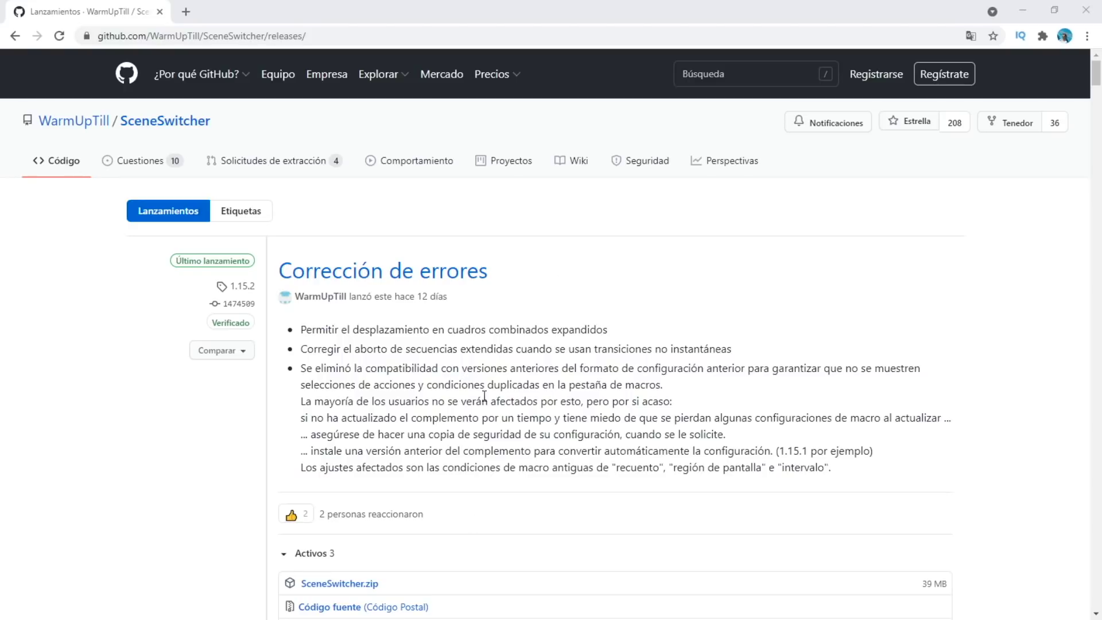
pyautogui.scroll(-20, 510, 519)
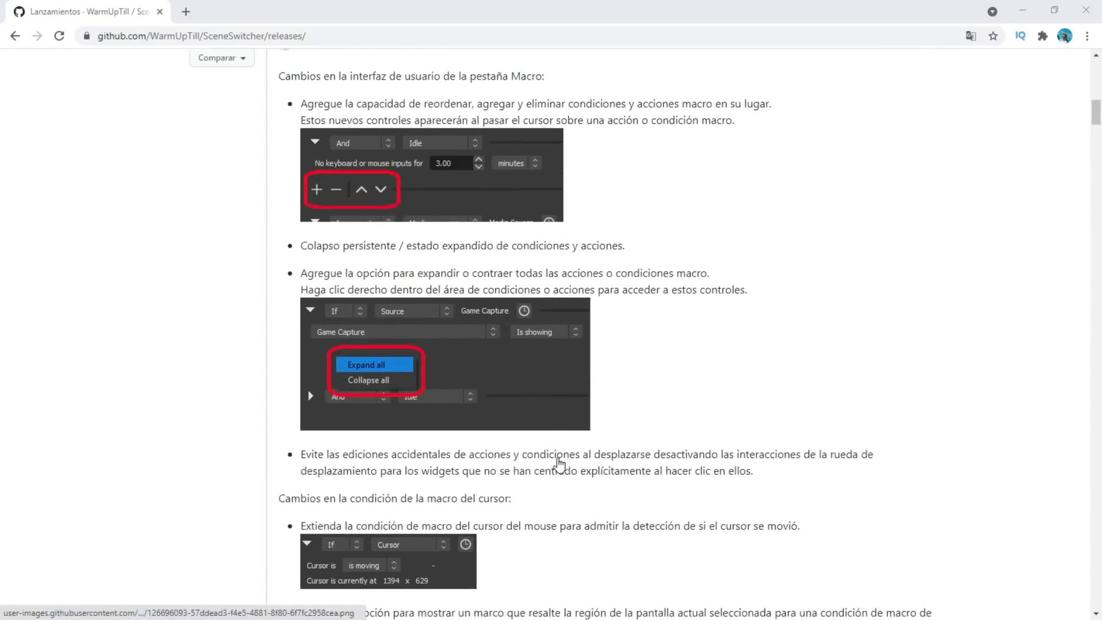
pyautogui.scroll(20, 560, 464)
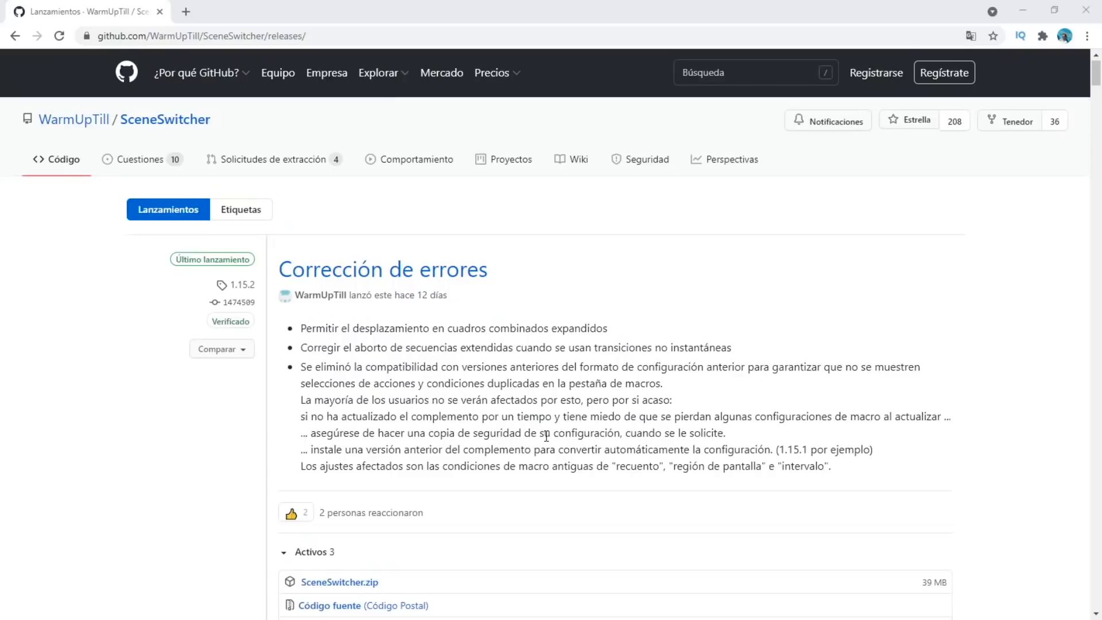
# Step: Download SceneSwitcher.zip from the 1.15.2 release and open its Windows folder, moving the window aside
pyautogui.scroll(-3, 386, 454)
pyautogui.click(379, 447)
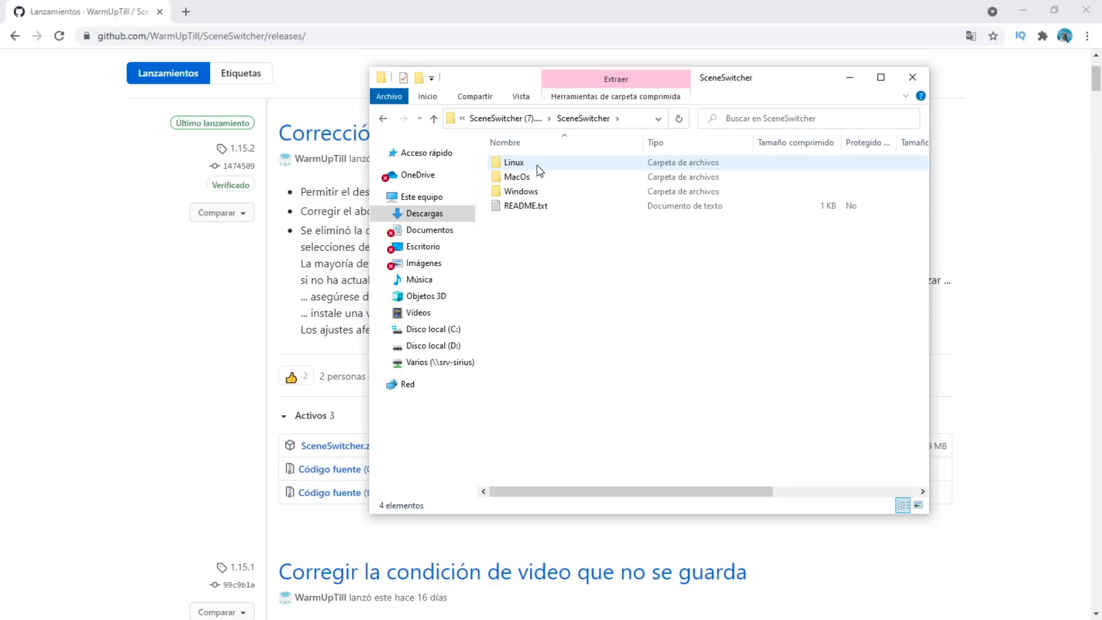
pyautogui.doubleClick(544, 196)
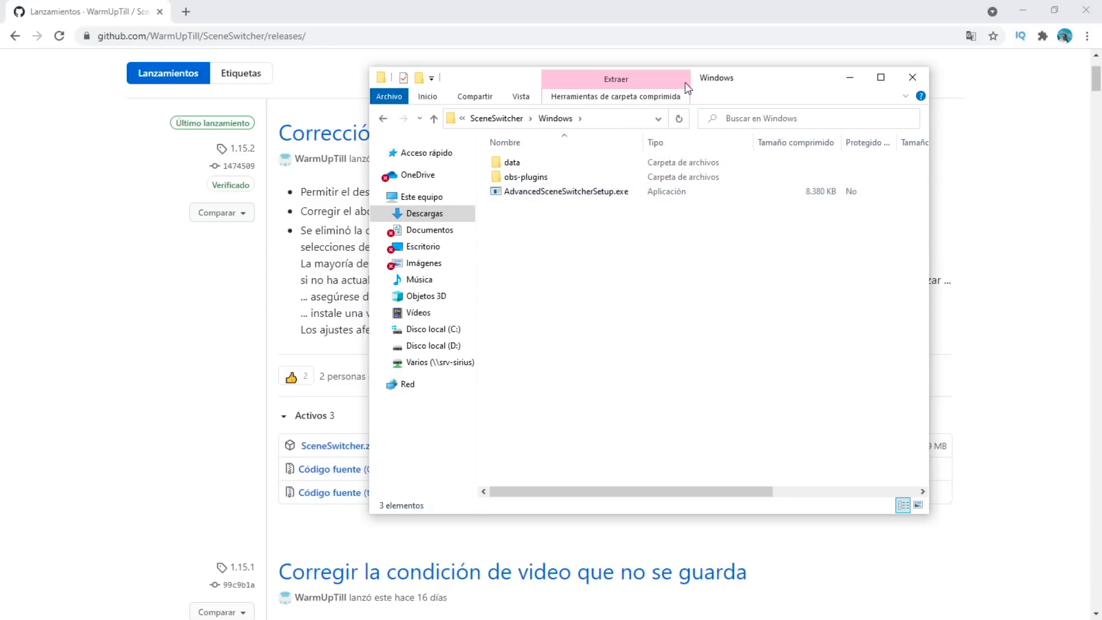
pyautogui.moveTo(684, 82); pyautogui.dragTo(865, 102)
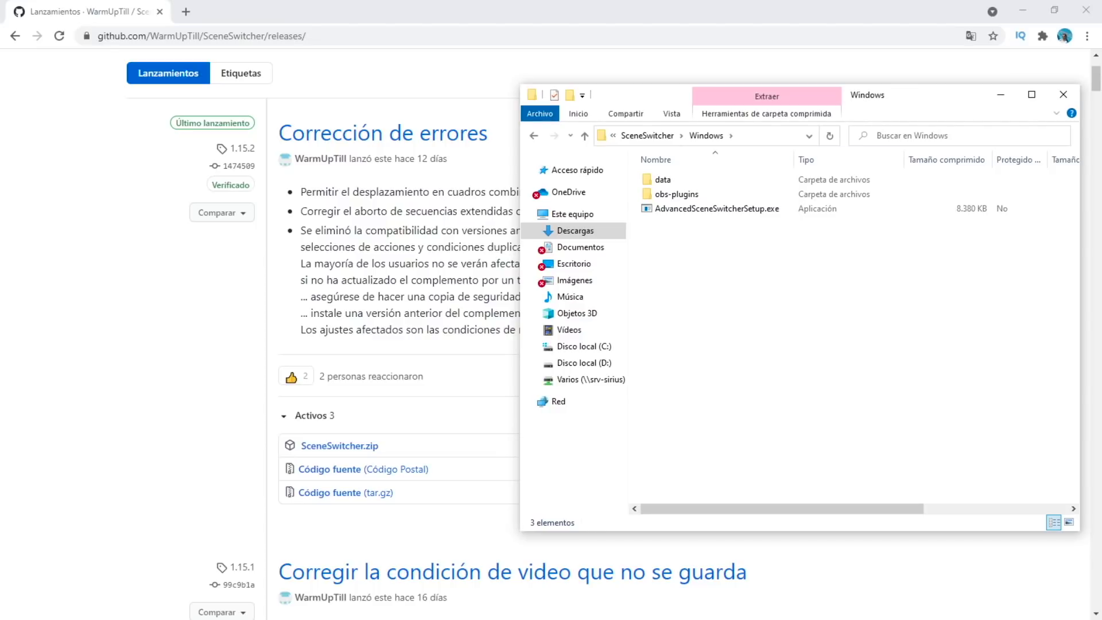
# Step: Copy the data and obs-plugins folders from the archive's Windows folder into obs-studio-ME, replacing the files in the destination
pyautogui.moveTo(660, 619); pyautogui.dragTo(373, 95)
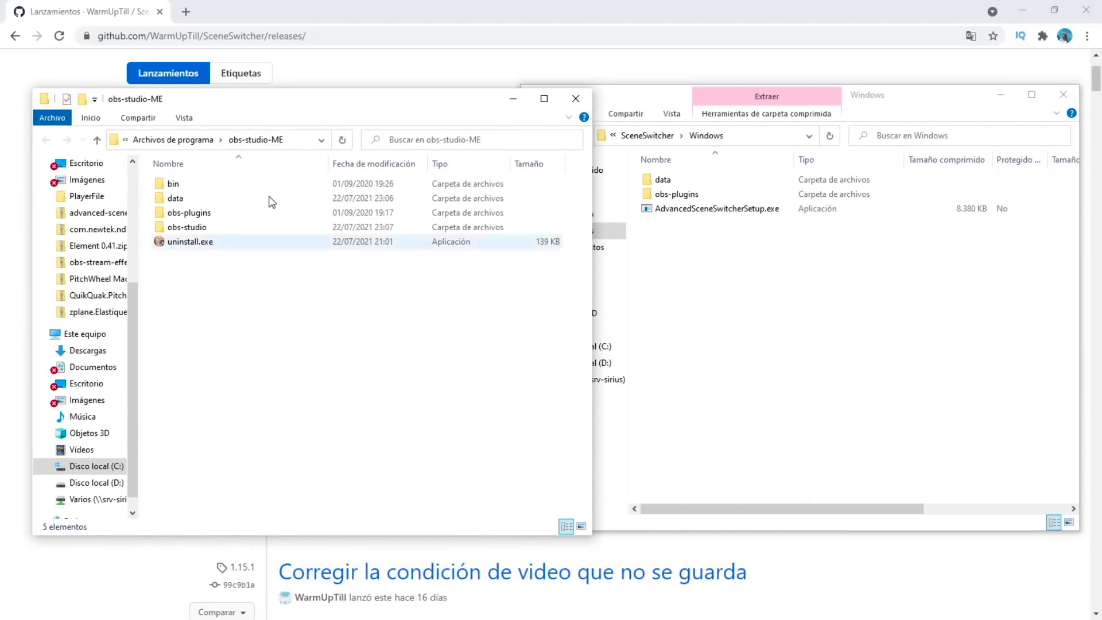
pyautogui.click(669, 101)
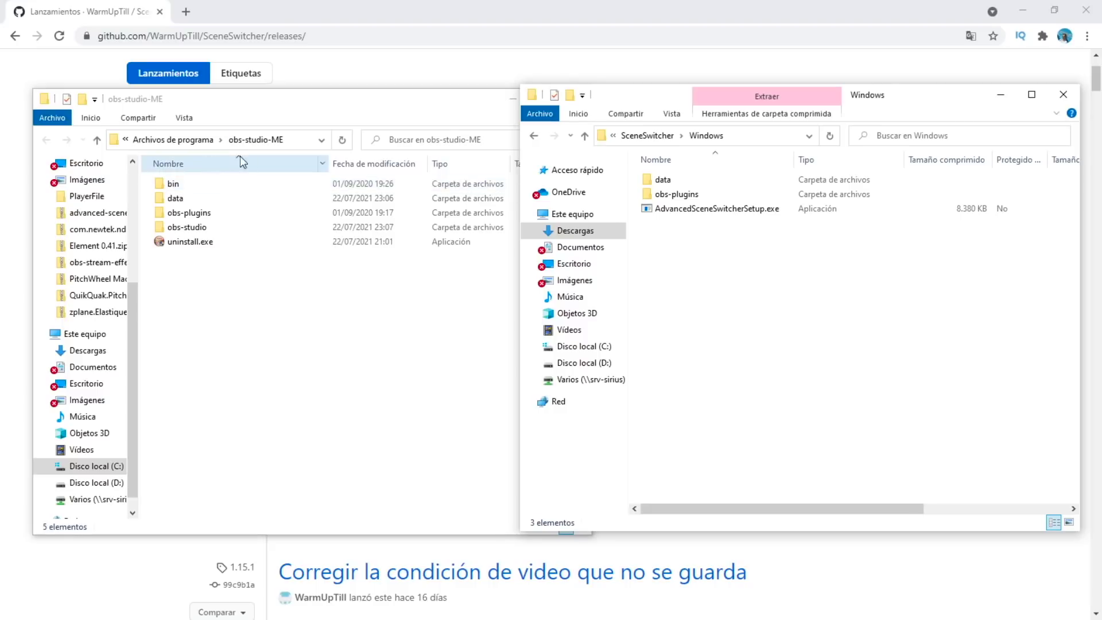
pyautogui.click(678, 197)
pyautogui.hotkey('shift', 'Up')
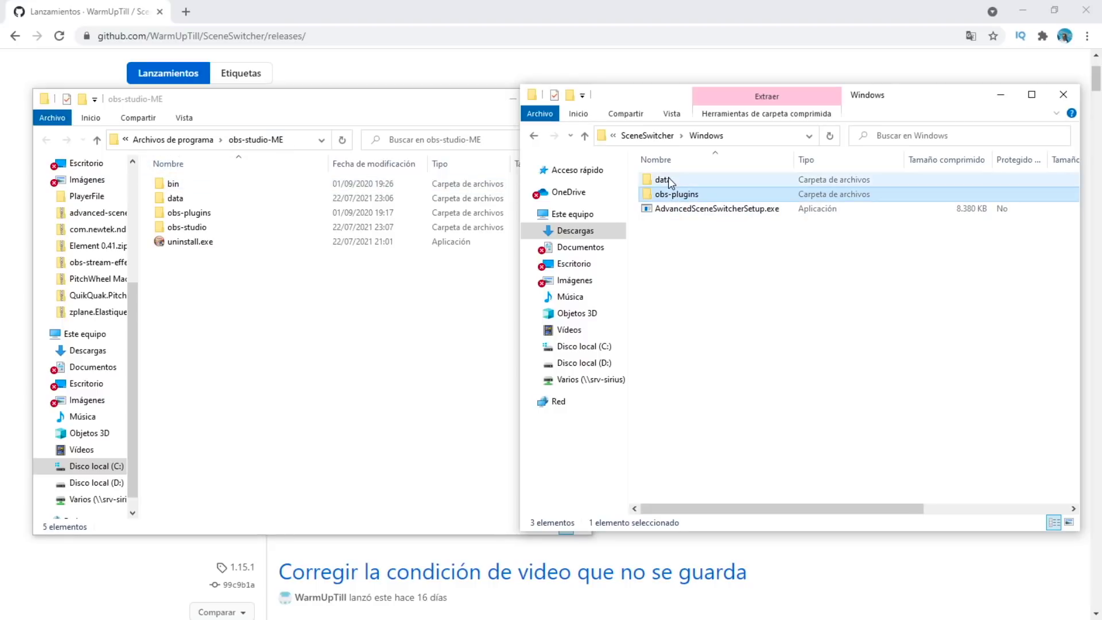
pyautogui.moveTo(688, 177); pyautogui.dragTo(283, 369)
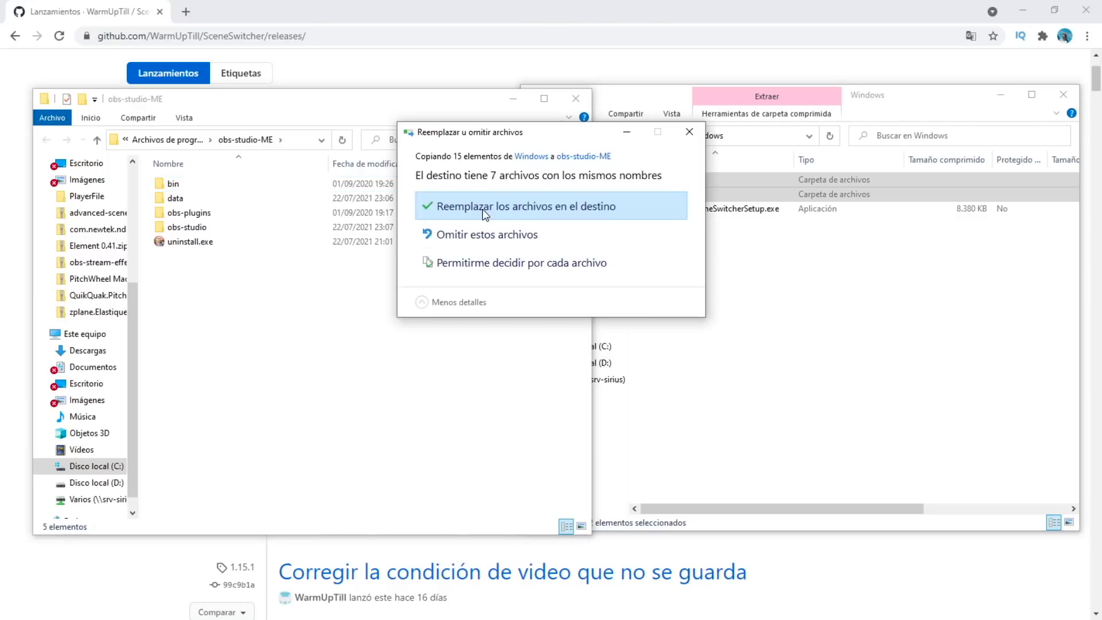
pyautogui.click(485, 214)
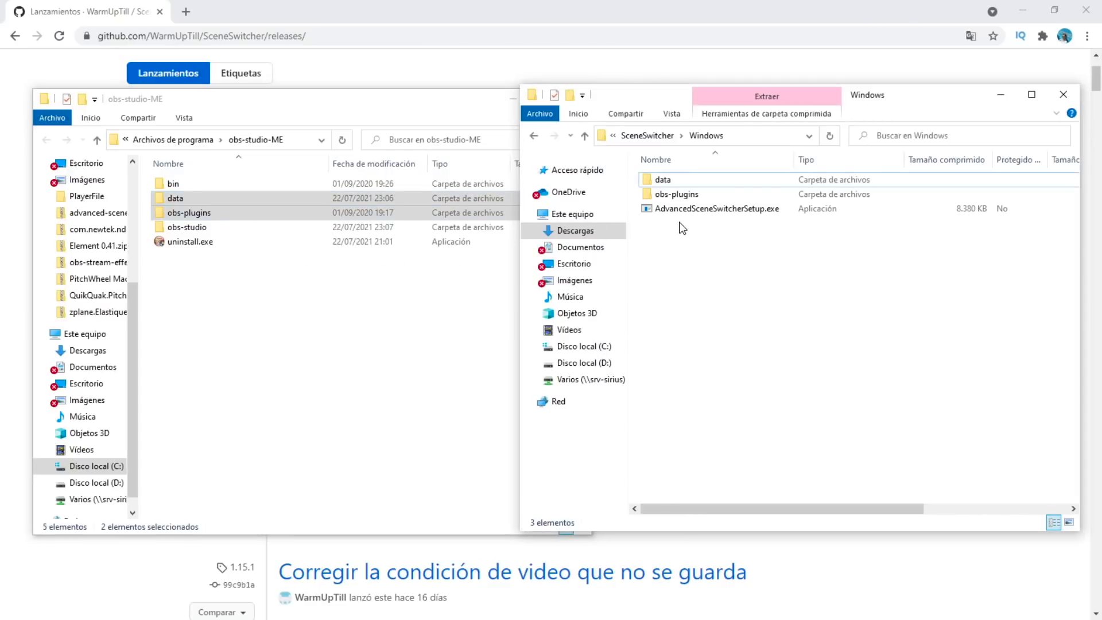
# Step: Launch AdvancedSceneSwitcherSetup.exe from the archive's Windows folder
pyautogui.click(677, 210)
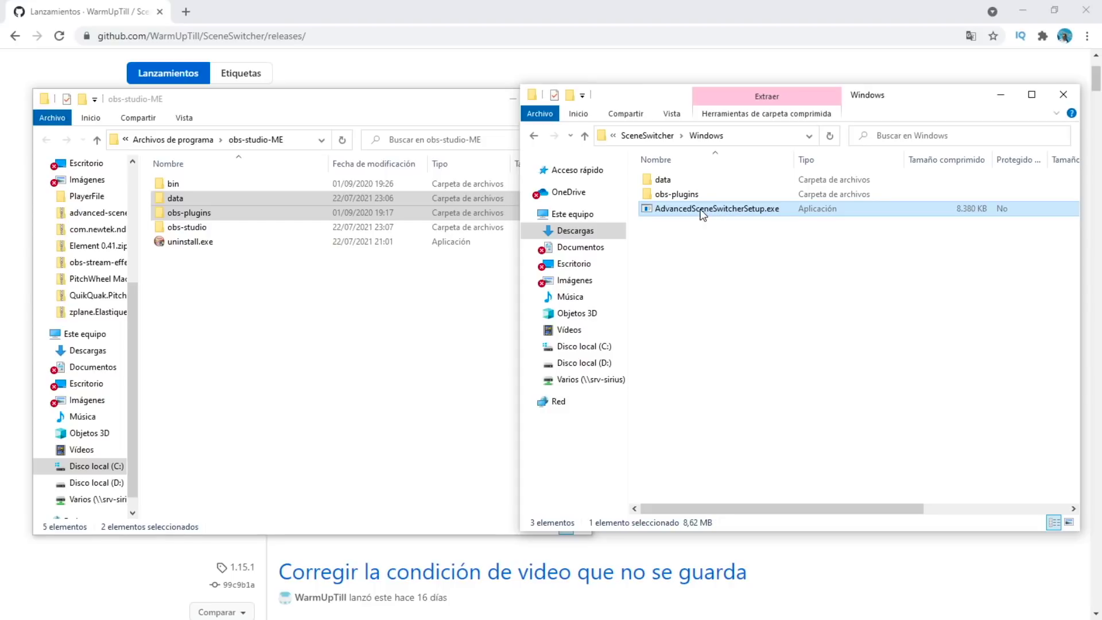
pyautogui.doubleClick(701, 210)
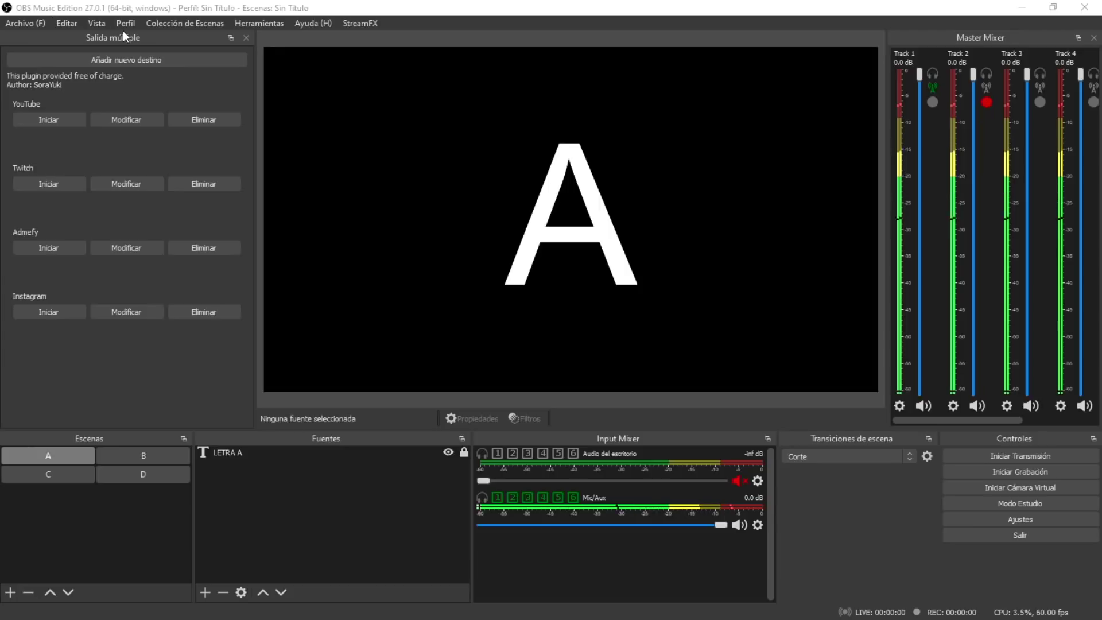
# Step: Open Advanced Scene Switcher in OBS Music Edition and widen its window to fit all the categories
pyautogui.click(269, 24)
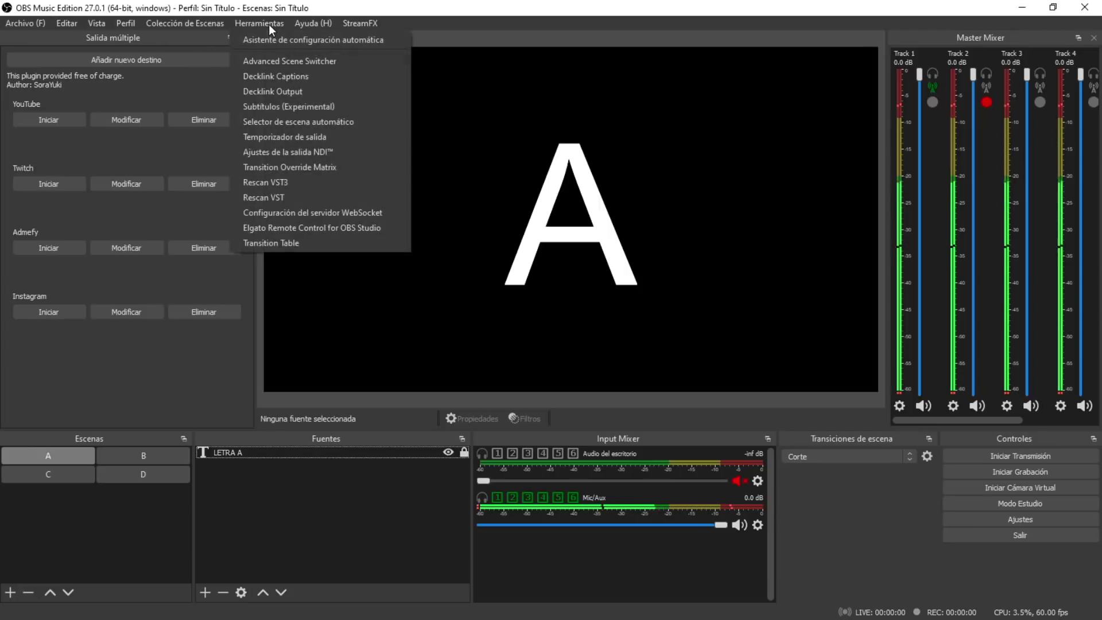
pyautogui.click(296, 60)
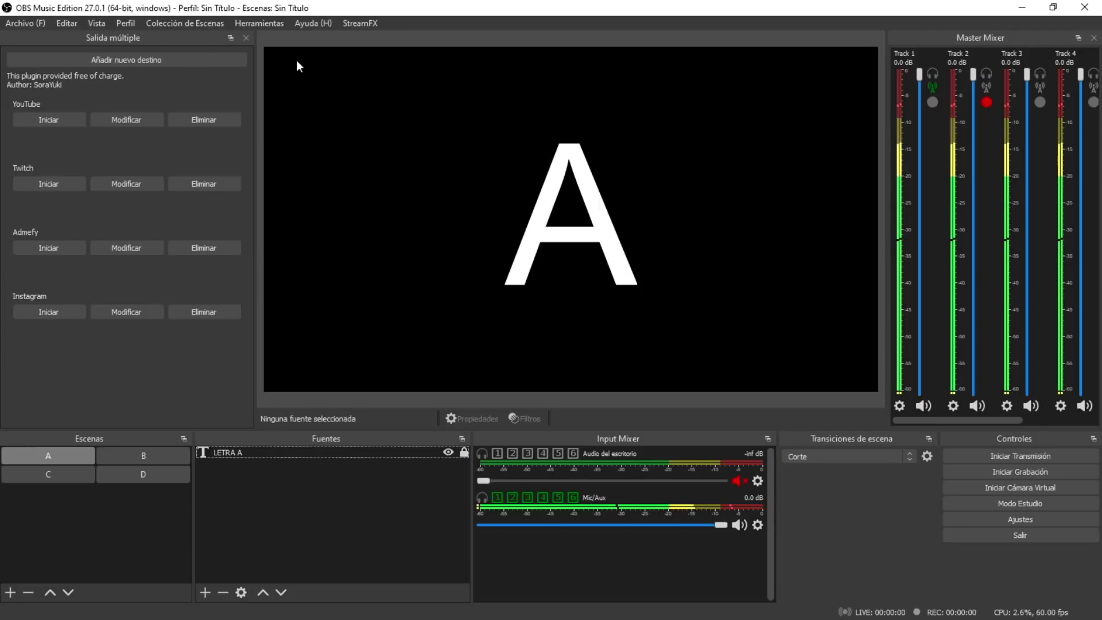
pyautogui.moveTo(367, 103); pyautogui.dragTo(284, 104)
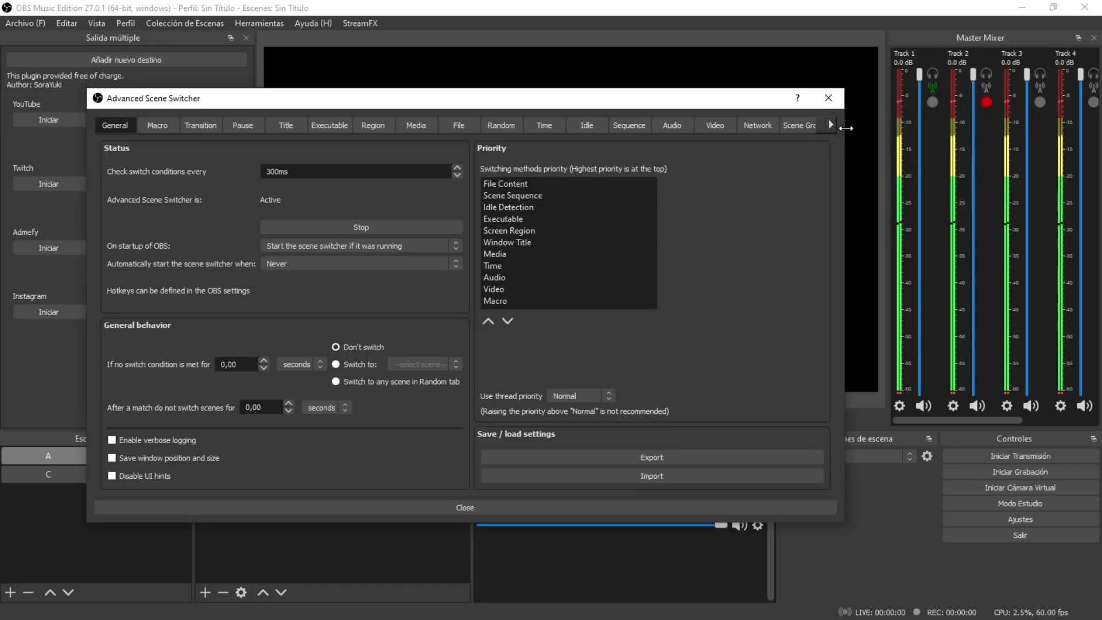
pyautogui.moveTo(845, 129); pyautogui.dragTo(959, 129)
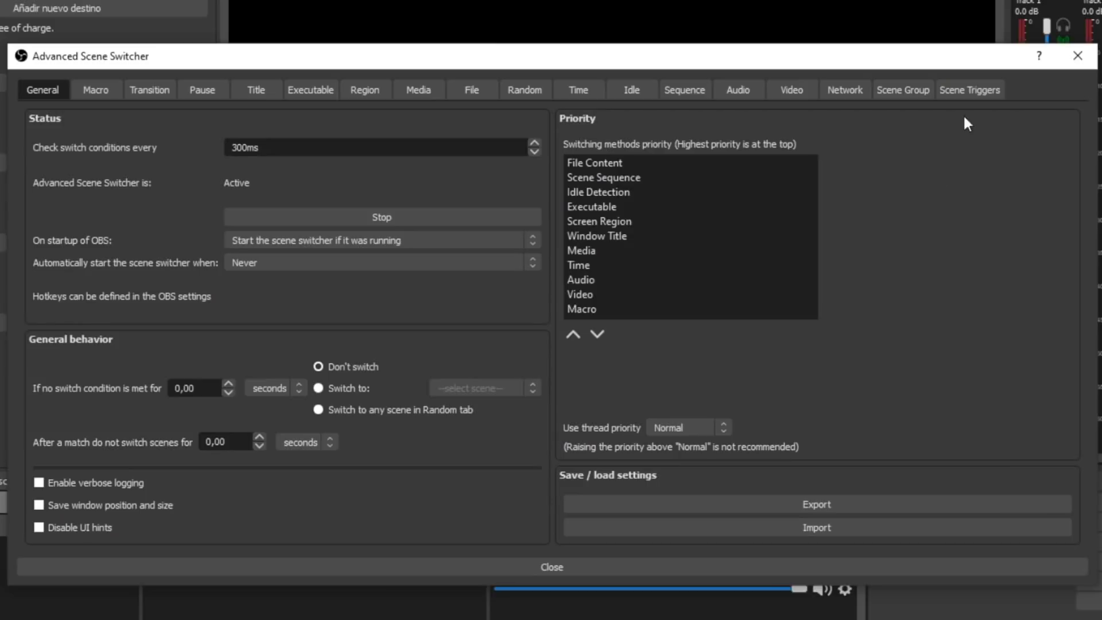
# Step: Start and stop the network server that sends scene switch messages to all connected clients
pyautogui.click(913, 91)
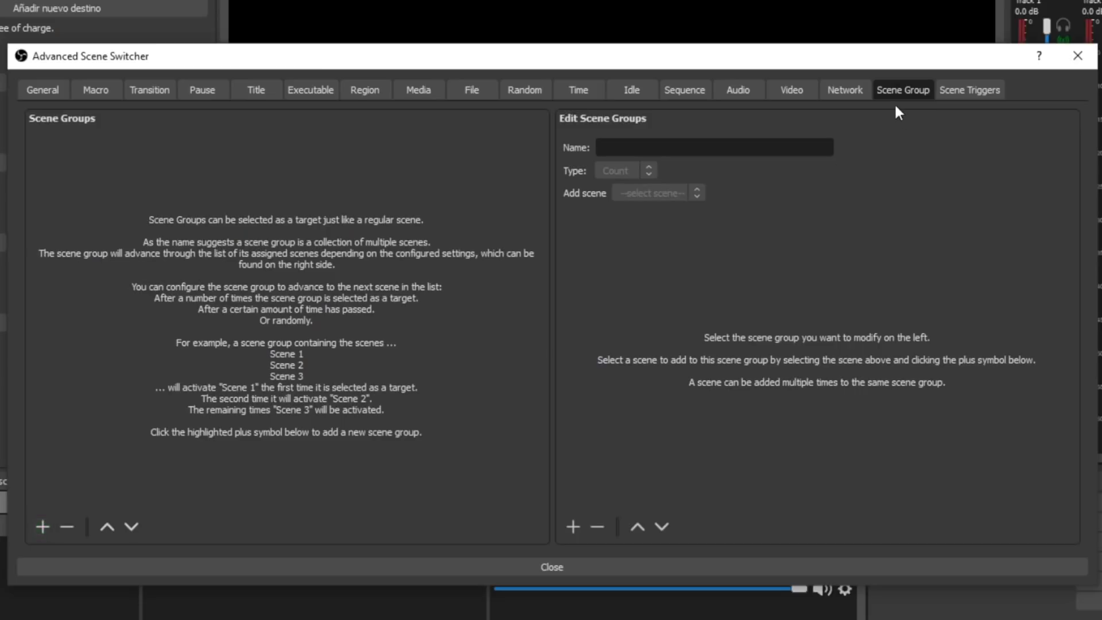
pyautogui.click(856, 91)
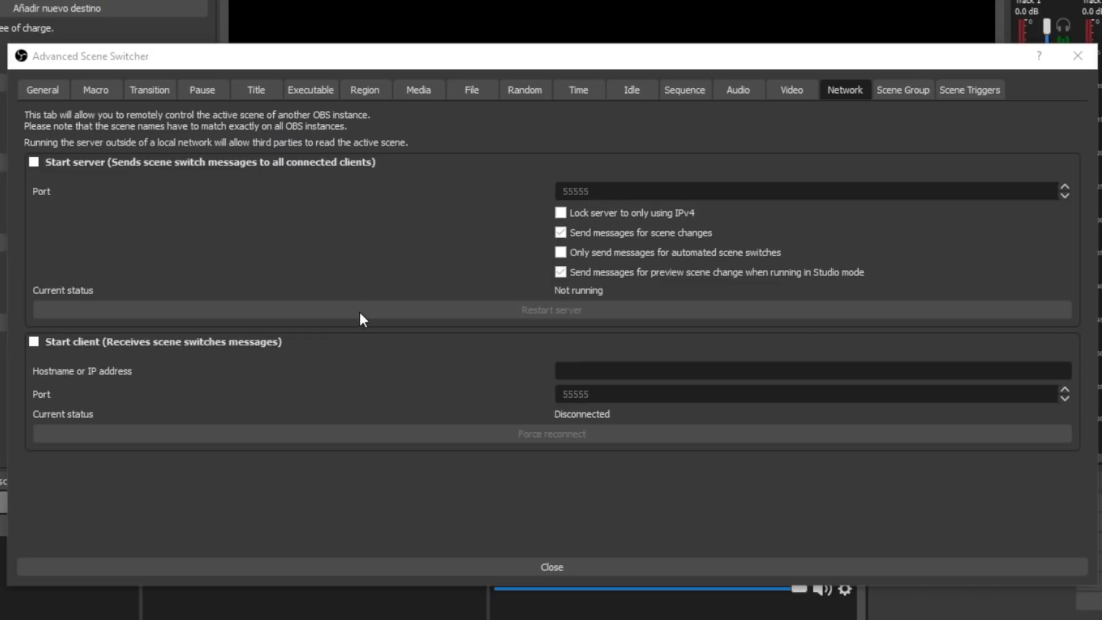
pyautogui.click(35, 163)
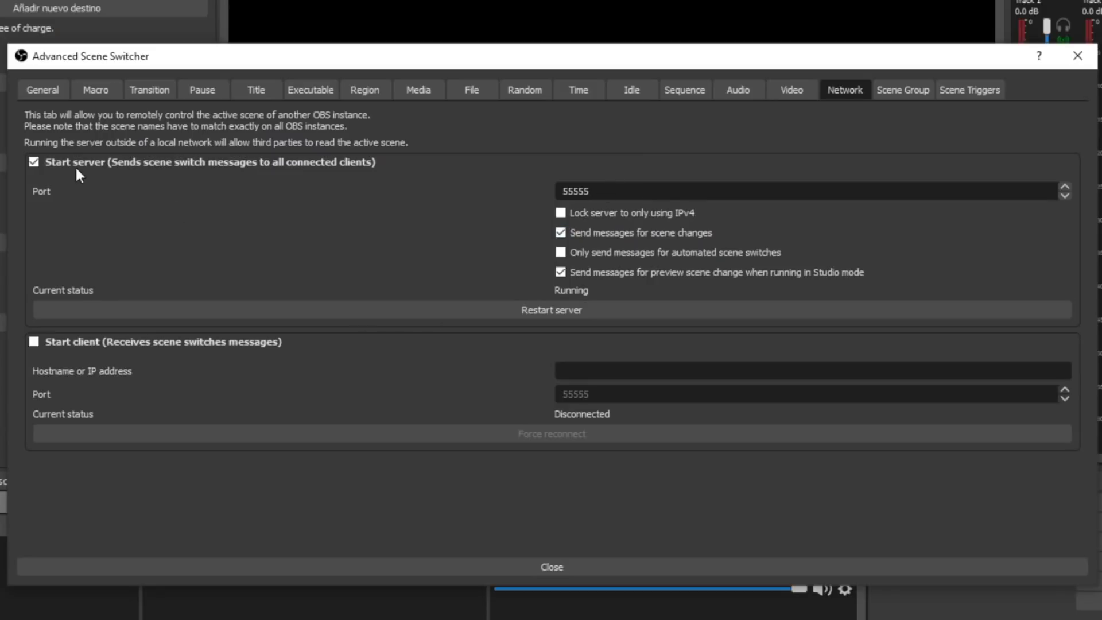
pyautogui.click(42, 163)
# Step: Enable the network client that receives scene switch messages and force it to reconnect
pyautogui.click(34, 343)
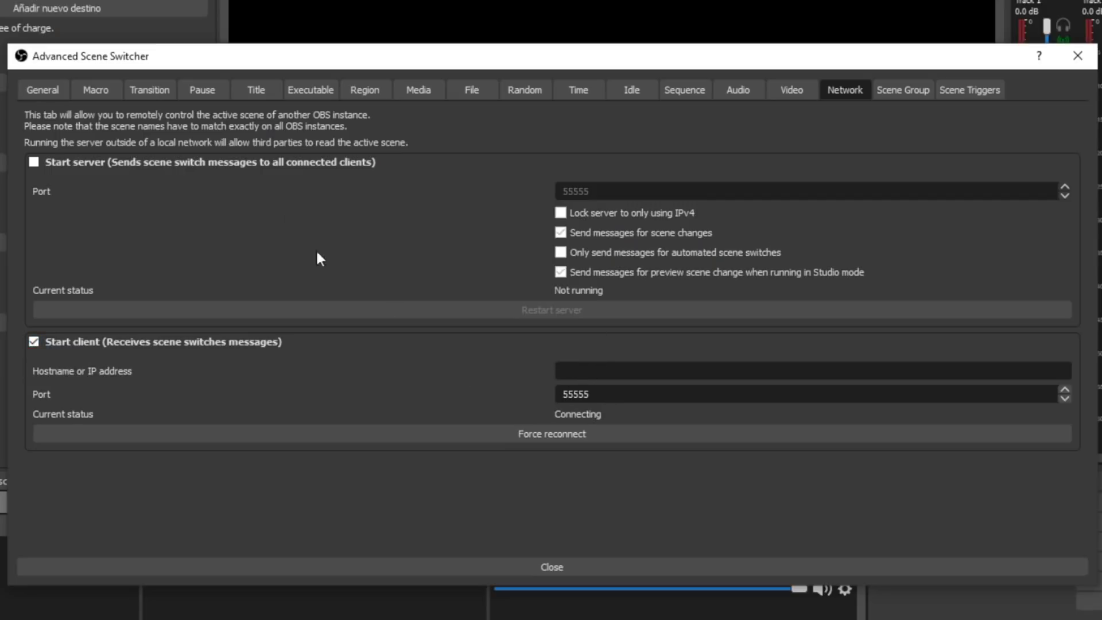
pyautogui.doubleClick(610, 392)
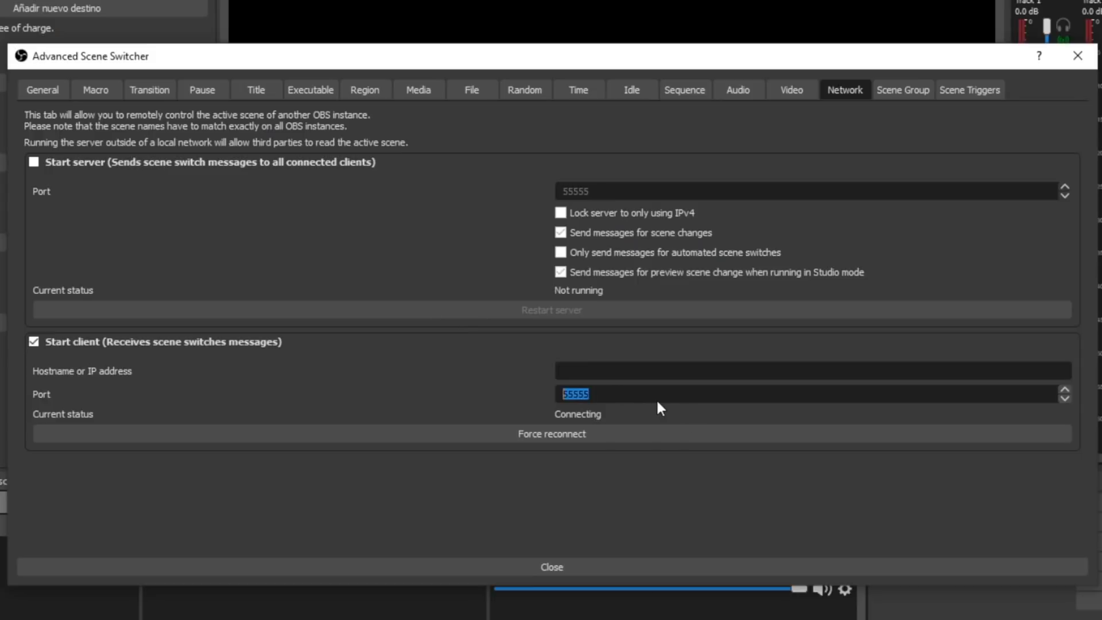
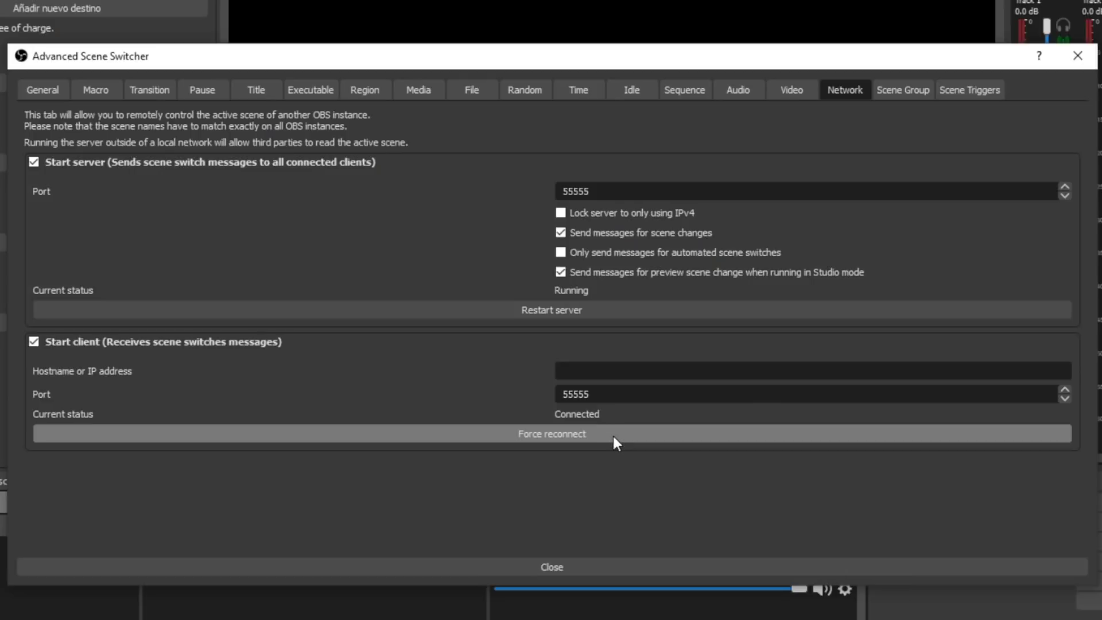
pyautogui.click(614, 439)
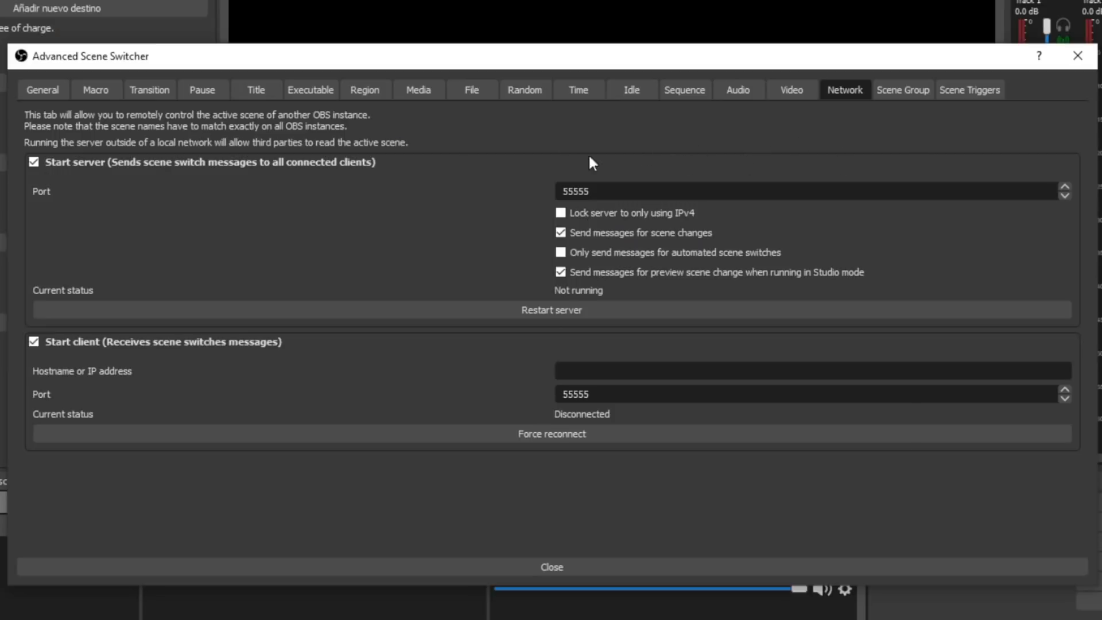
# Step: Move Macro to the highest priority among the scene switching methods
pyautogui.click(104, 87)
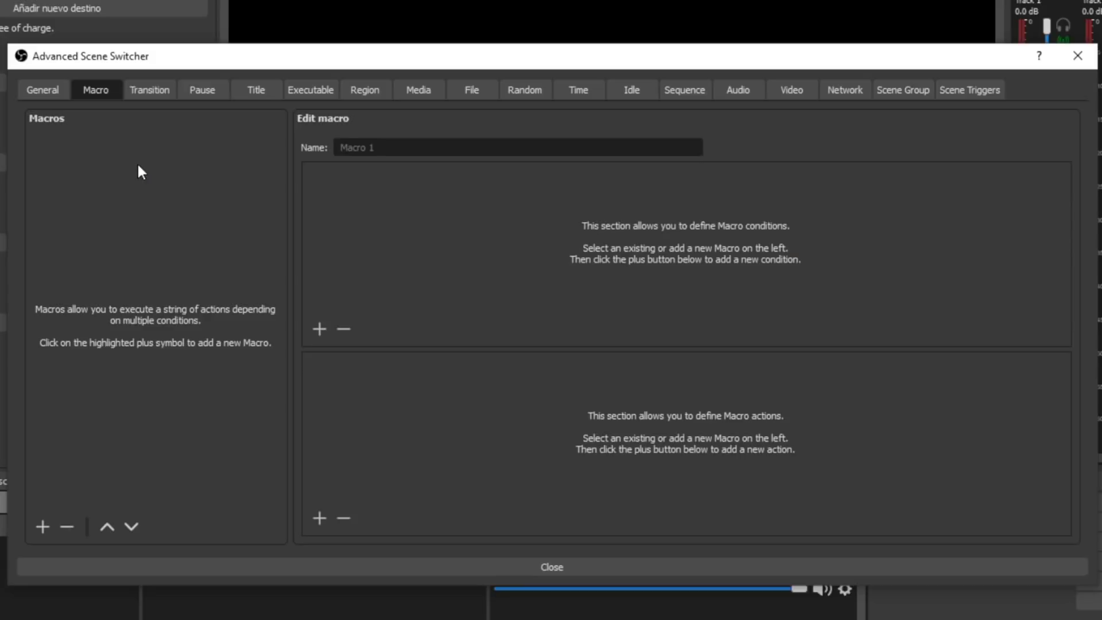
pyautogui.click(44, 90)
pyautogui.click(644, 310)
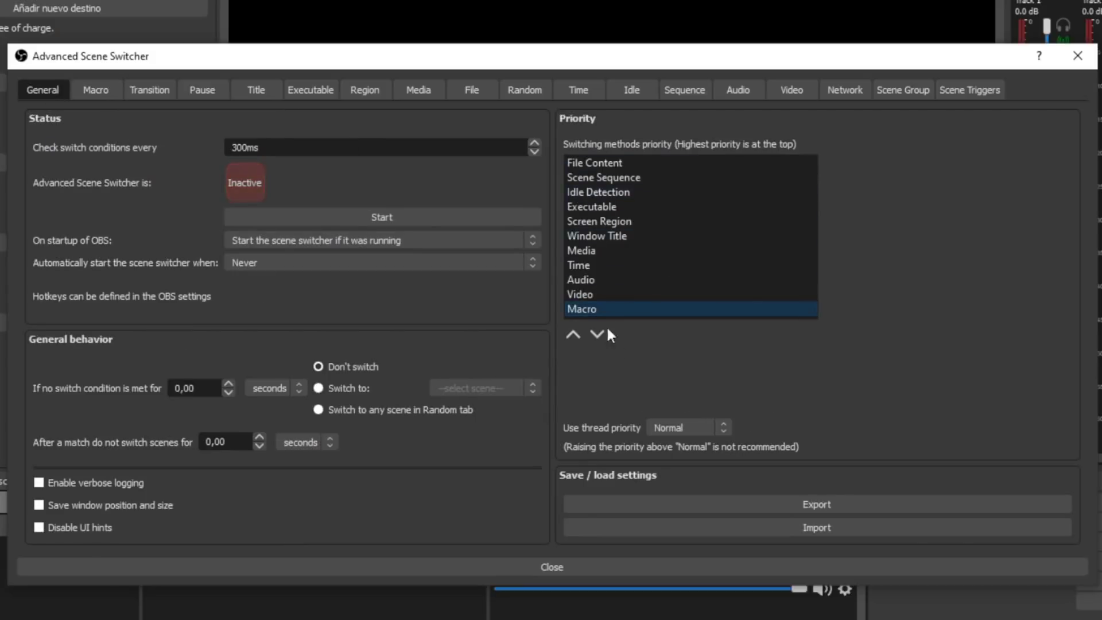
pyautogui.click(573, 334)
pyautogui.click(572, 334)
pyautogui.click(572, 334)
pyautogui.click(572, 334)
pyautogui.click(572, 334)
pyautogui.click(573, 334)
pyautogui.click(573, 334)
pyautogui.click(573, 334)
pyautogui.click(572, 334)
pyautogui.click(573, 334)
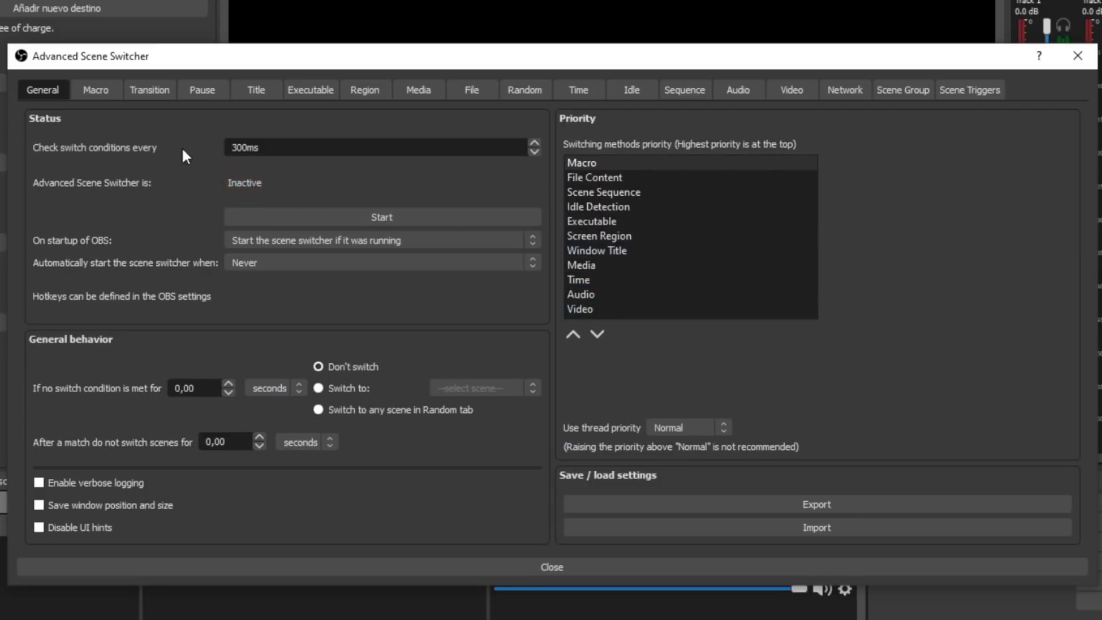
# Step: Add a new macro with the suggested name Macro 1 and select it
pyautogui.click(108, 92)
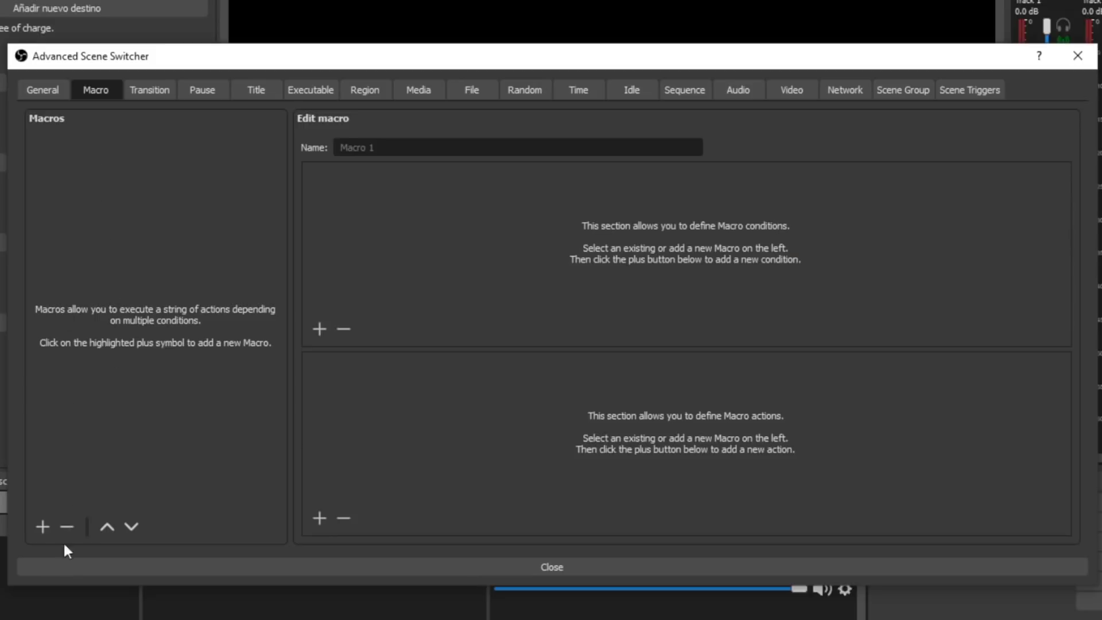
pyautogui.click(43, 526)
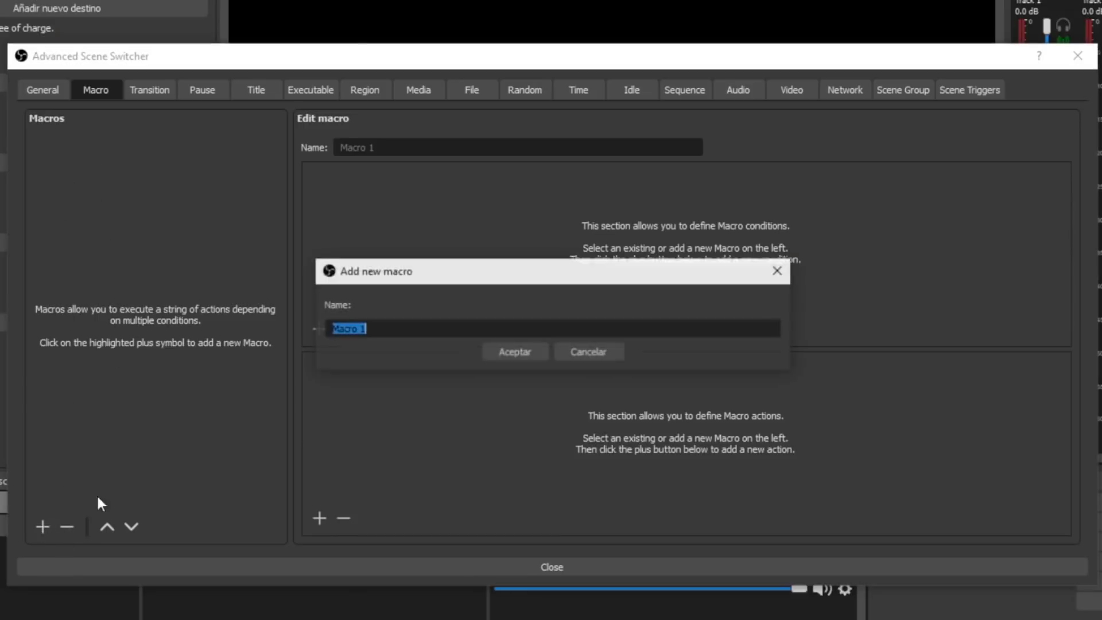
pyautogui.press('Return')
pyautogui.click(191, 146)
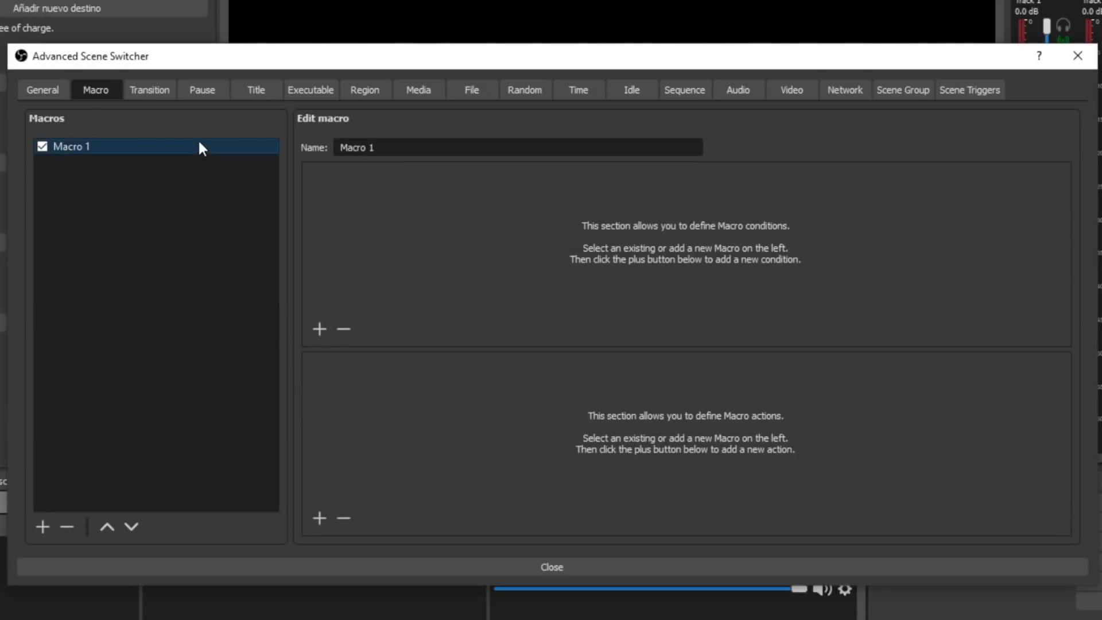
# Step: Add a second macro with the suggested name Macro 2, disable it and select Macro 1 for editing
pyautogui.click(43, 527)
pyautogui.press('Return')
pyautogui.click(131, 146)
pyautogui.click(42, 161)
pyautogui.click(496, 259)
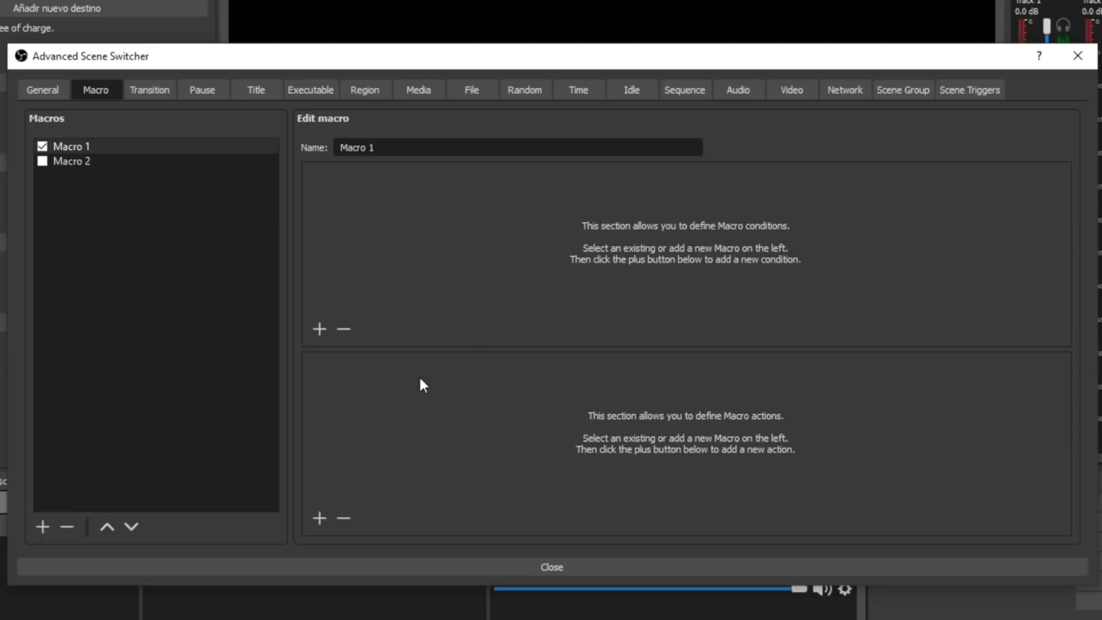
# Step: Add a condition to Macro 1 that checks whether the current scene is A
pyautogui.click(320, 329)
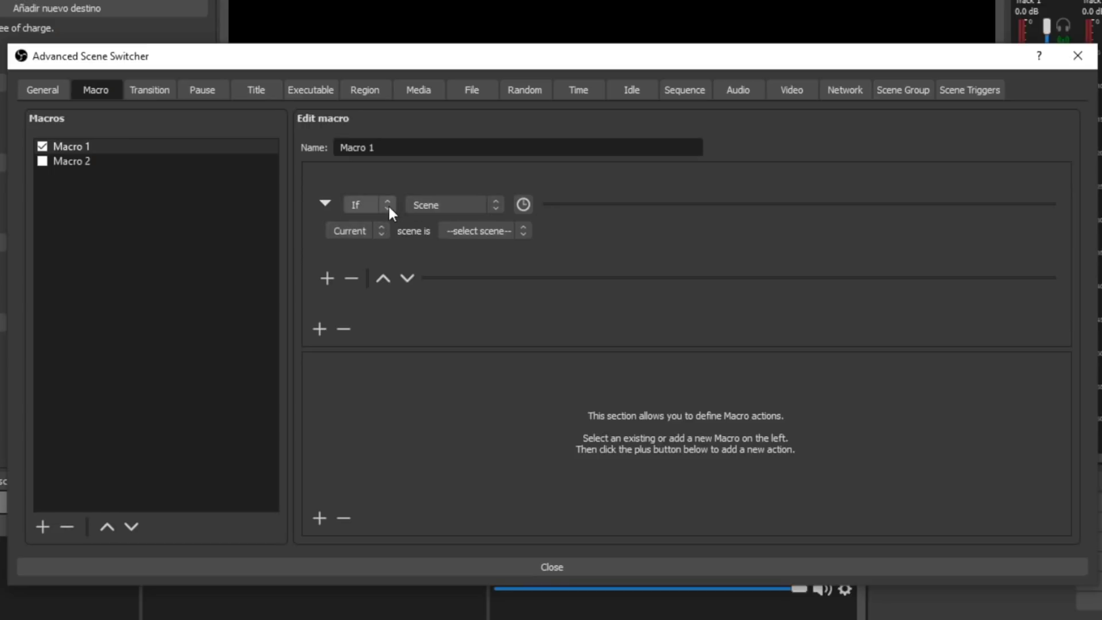
pyautogui.click(466, 203)
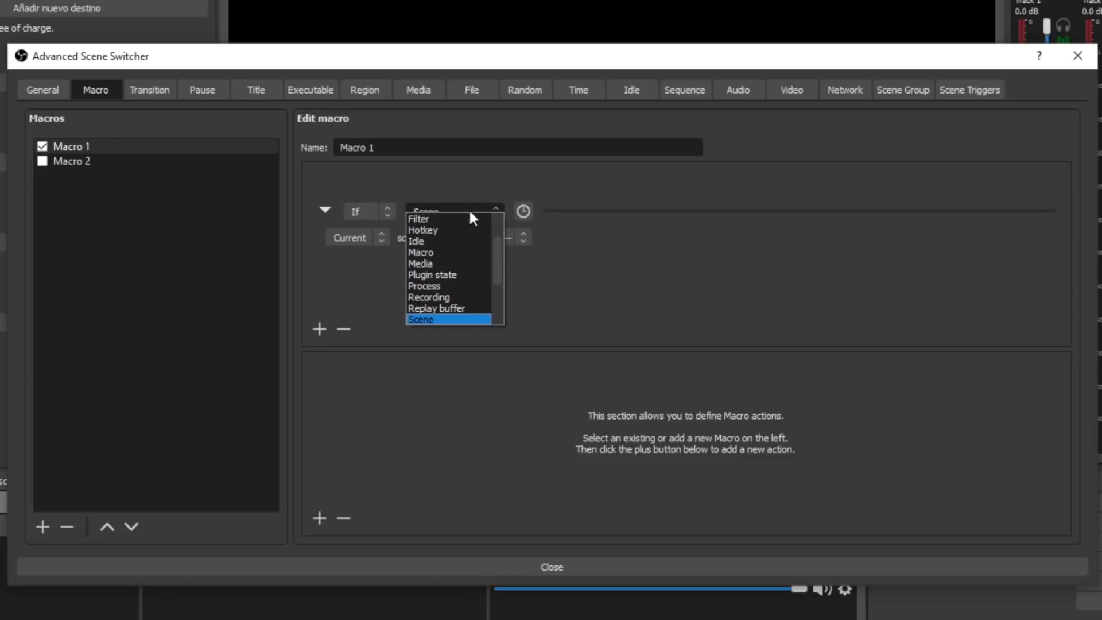
pyautogui.moveTo(498, 254); pyautogui.dragTo(492, 218)
pyautogui.click(489, 176)
pyautogui.click(379, 235)
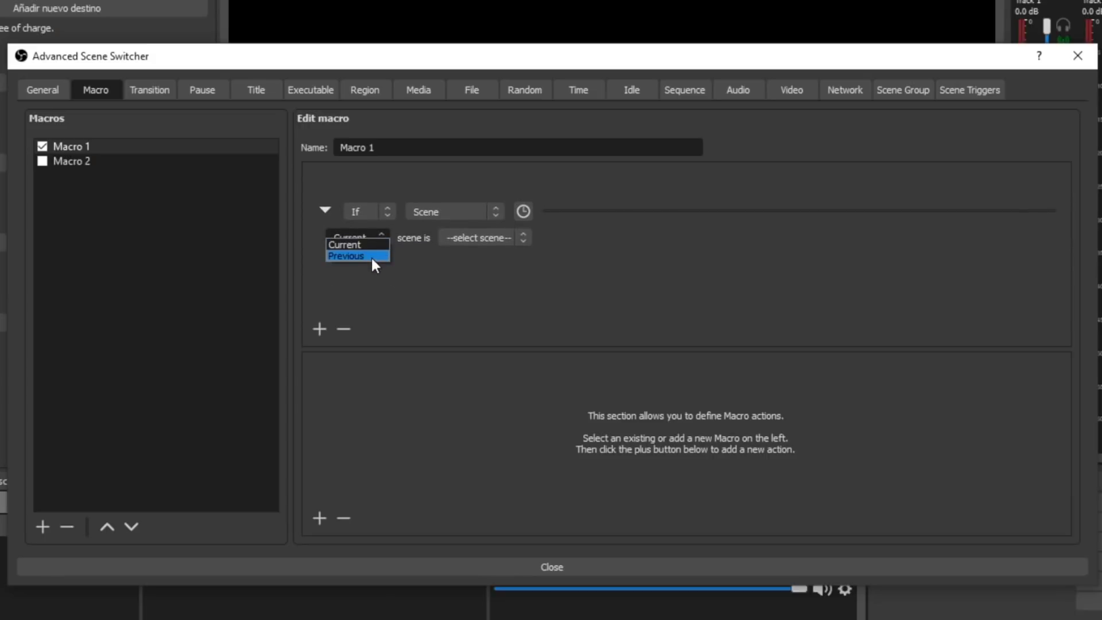
pyautogui.click(428, 257)
pyautogui.click(496, 232)
pyautogui.click(495, 256)
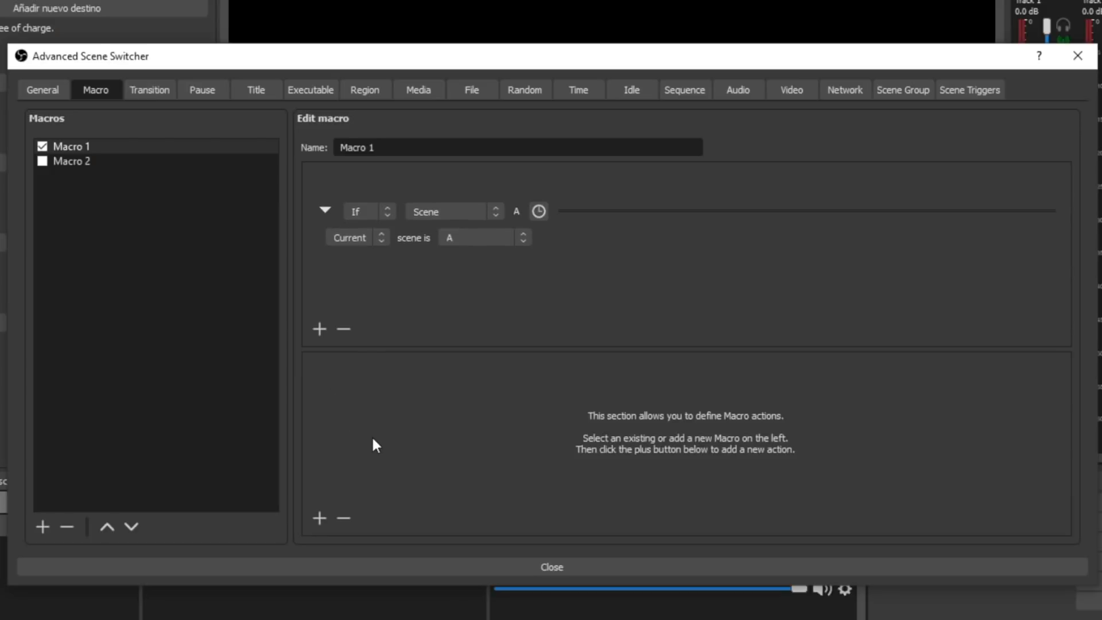
# Step: Try an Audio condition with the volume above 62% and look at the separate audio-based scene switching settings
pyautogui.click(495, 209)
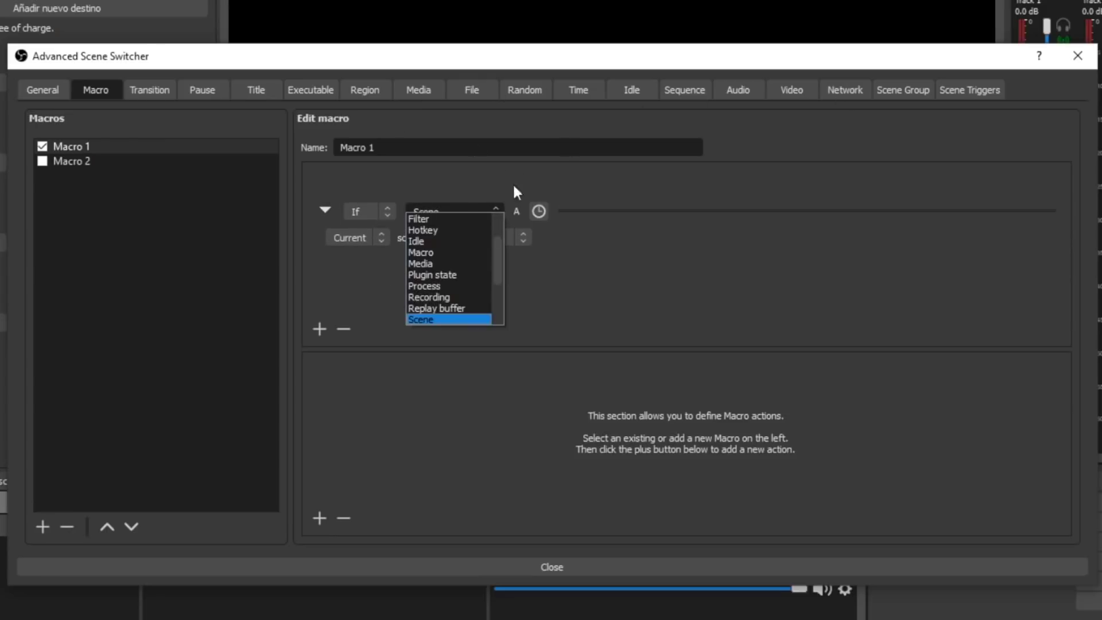
pyautogui.scroll(1, 443, 229)
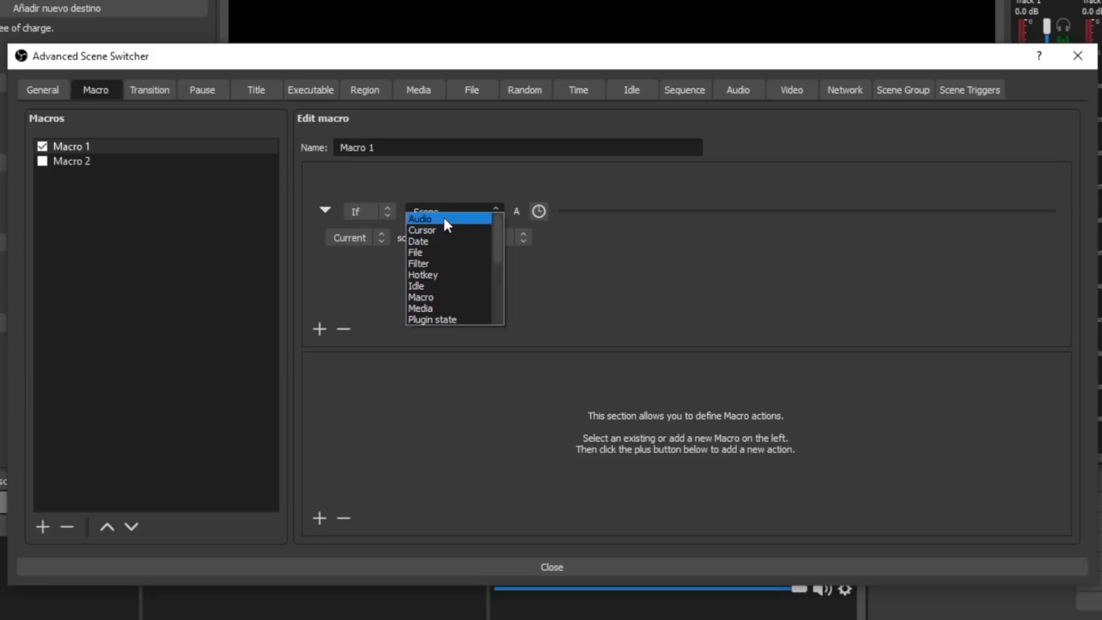
pyautogui.click(443, 218)
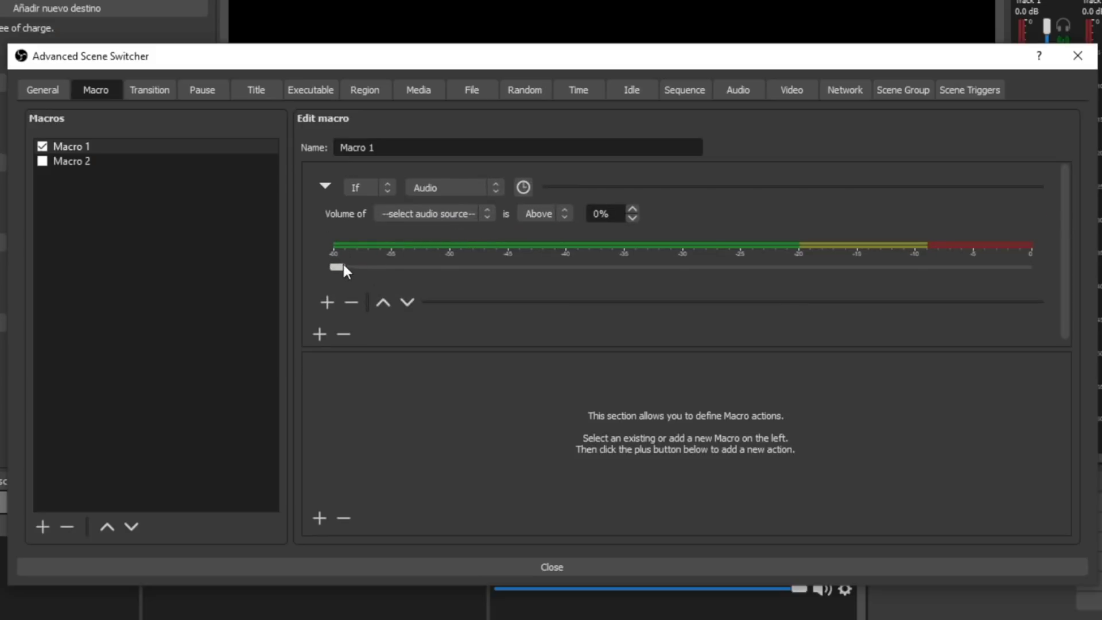
pyautogui.moveTo(339, 267); pyautogui.dragTo(767, 268)
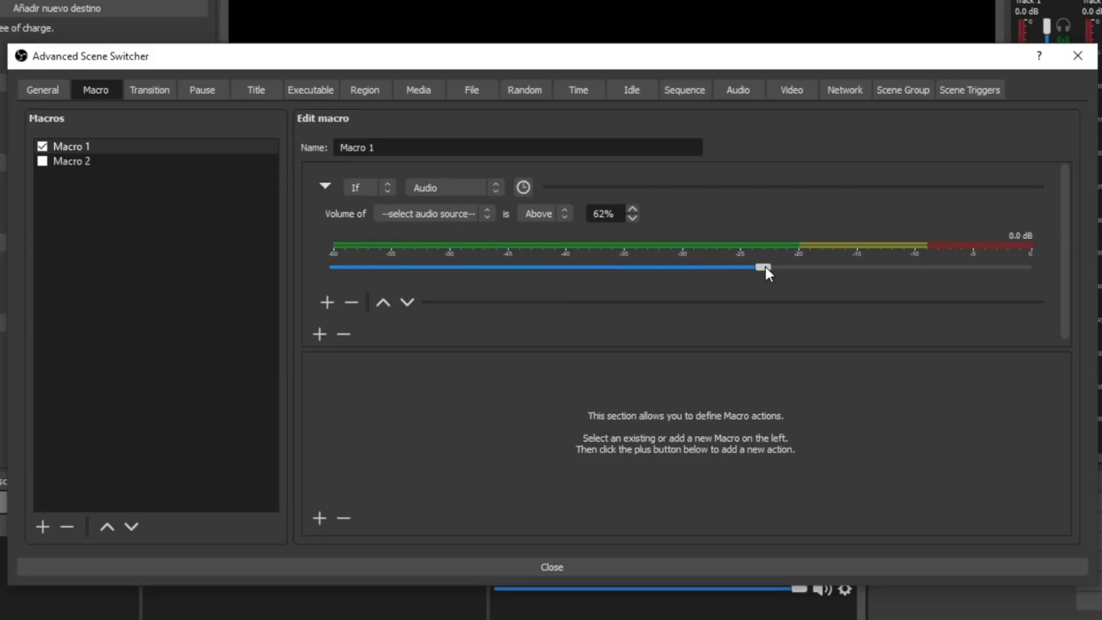
pyautogui.click(733, 96)
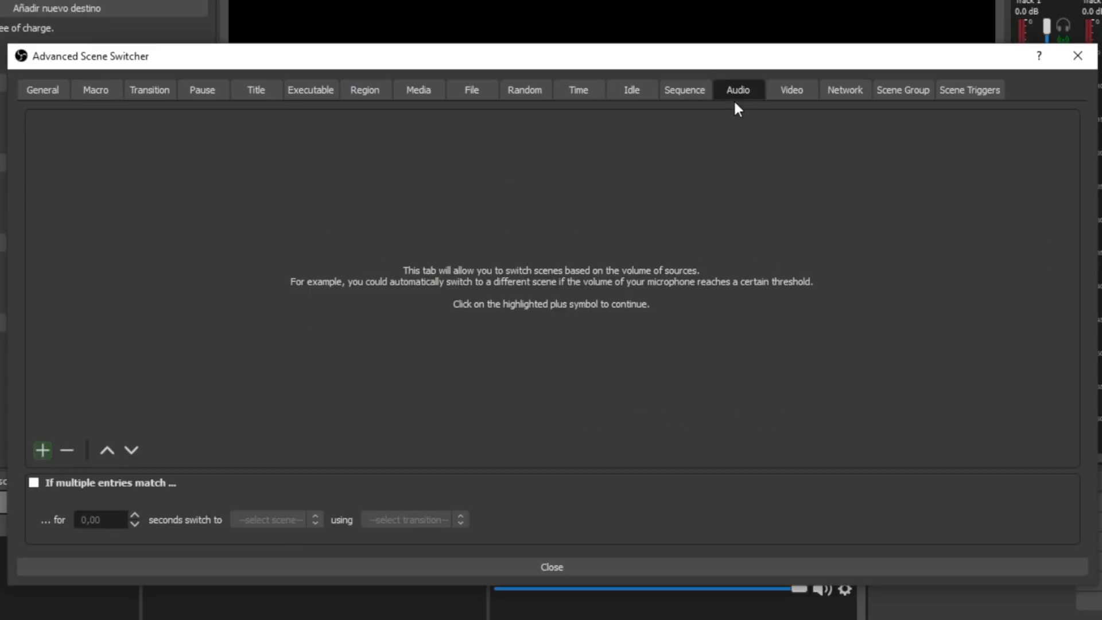
pyautogui.click(103, 89)
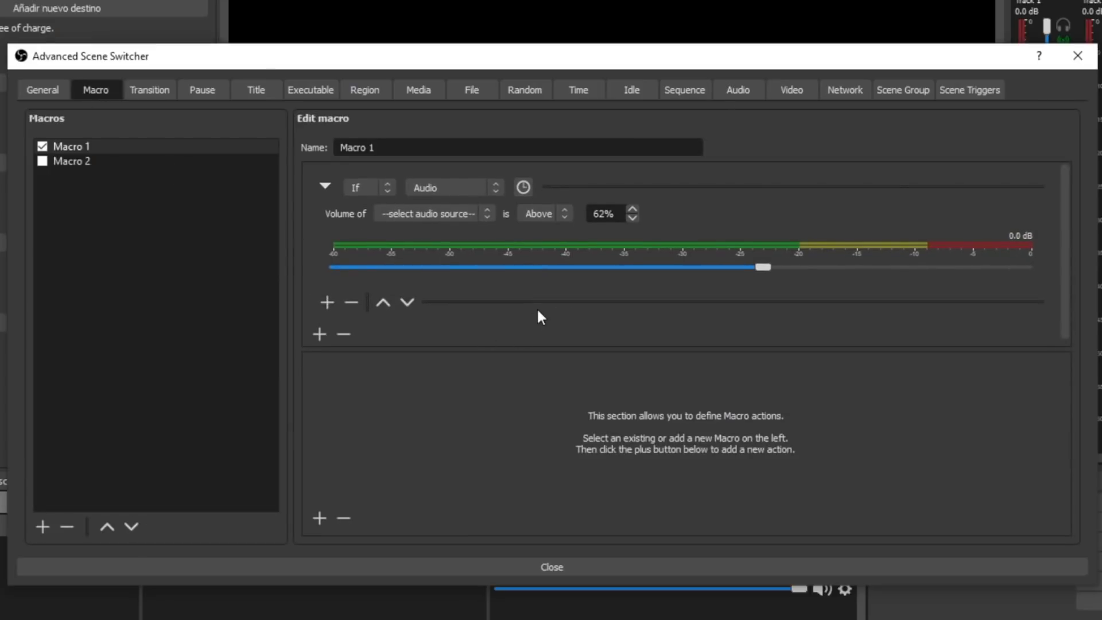
# Step: Try the File and Filter types for Macro 1's condition
pyautogui.scroll(-1, 493, 198)
pyautogui.click(490, 197)
pyautogui.click(477, 234)
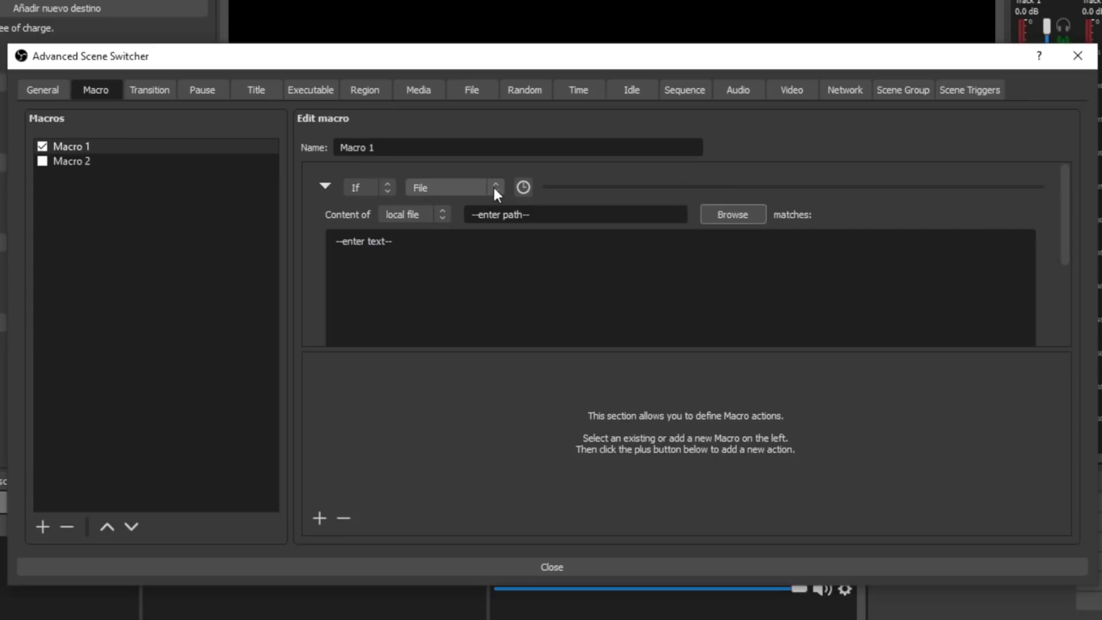
pyautogui.click(492, 185)
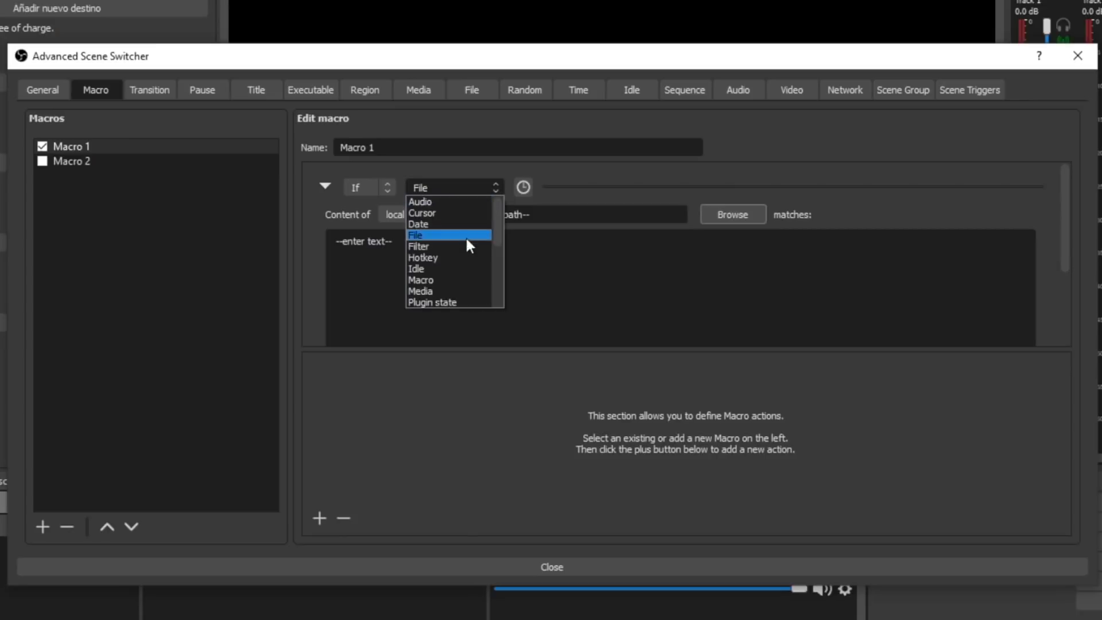
pyautogui.click(456, 243)
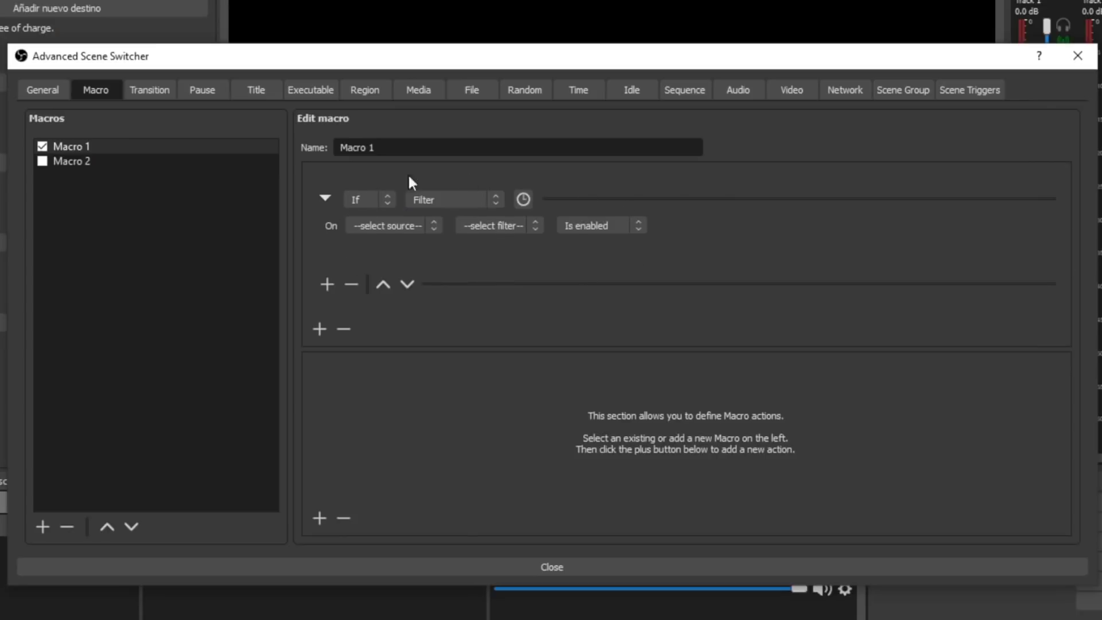
# Step: Try the Hotkey and Macro types for Macro 1's condition
pyautogui.click(494, 201)
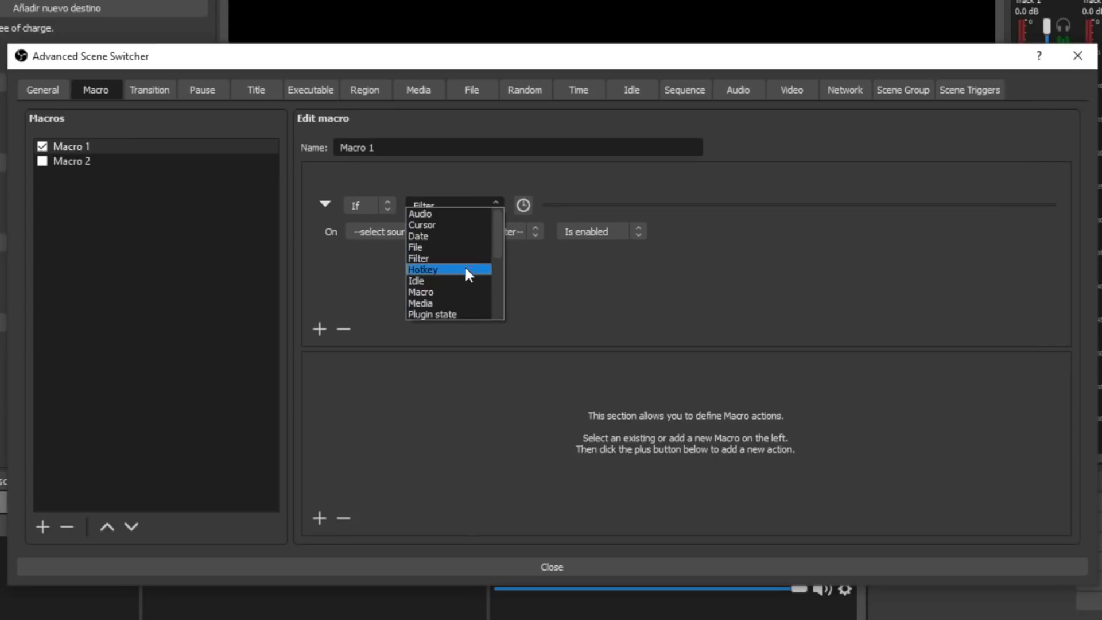
pyautogui.click(464, 269)
pyautogui.click(495, 200)
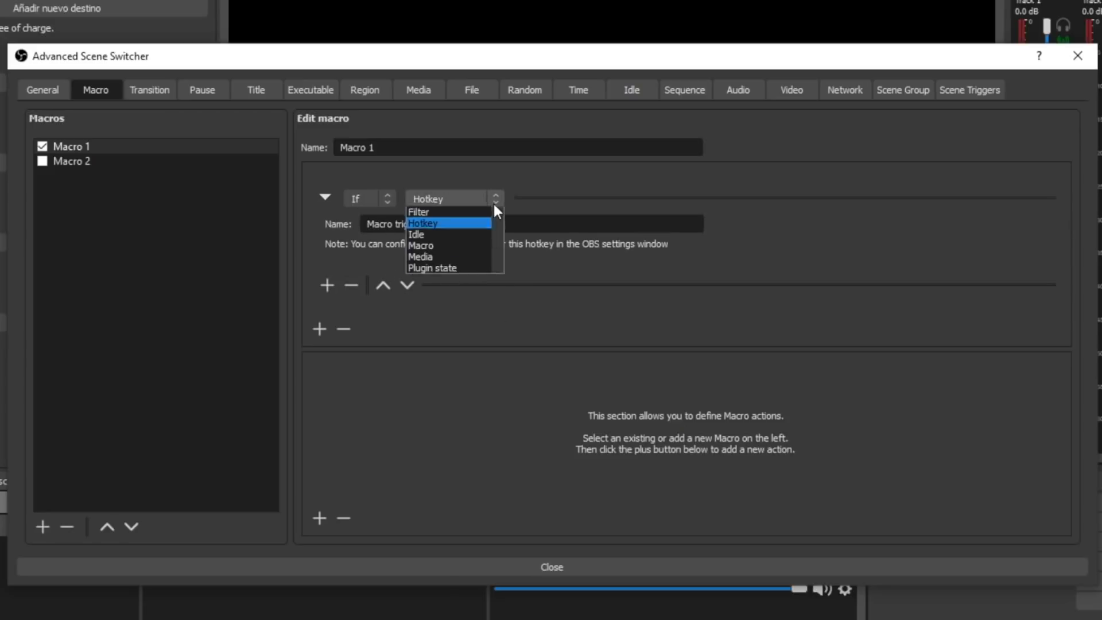
pyautogui.scroll(-1, 472, 257)
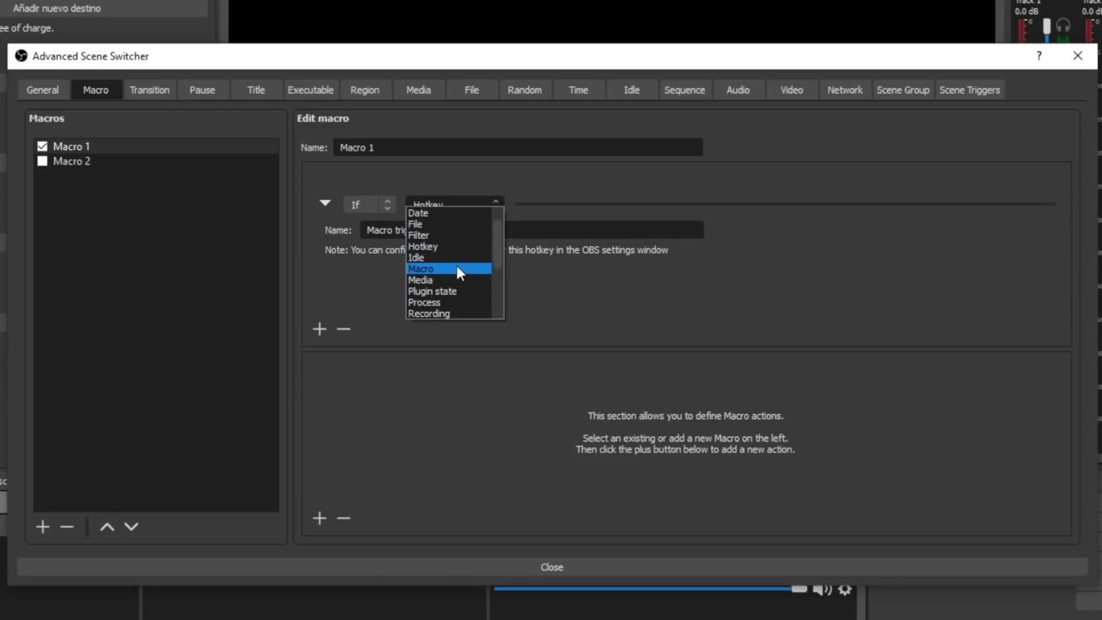
pyautogui.click(453, 269)
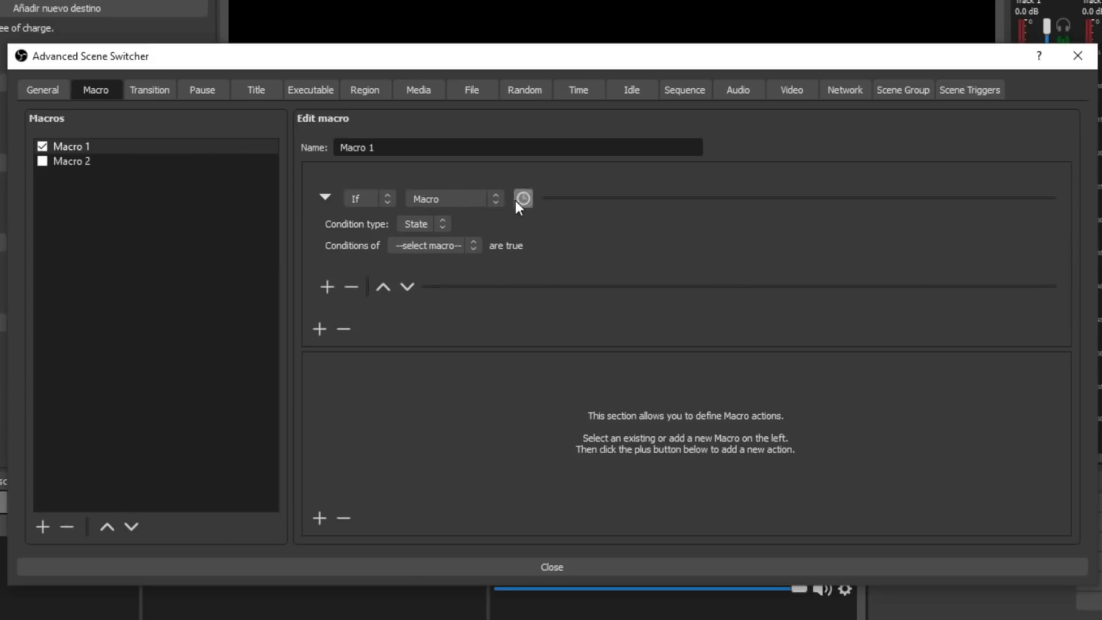
# Step: Try the Media and Process types for Macro 1's condition and look through the list of selectable processes
pyautogui.click(494, 202)
pyautogui.click(446, 255)
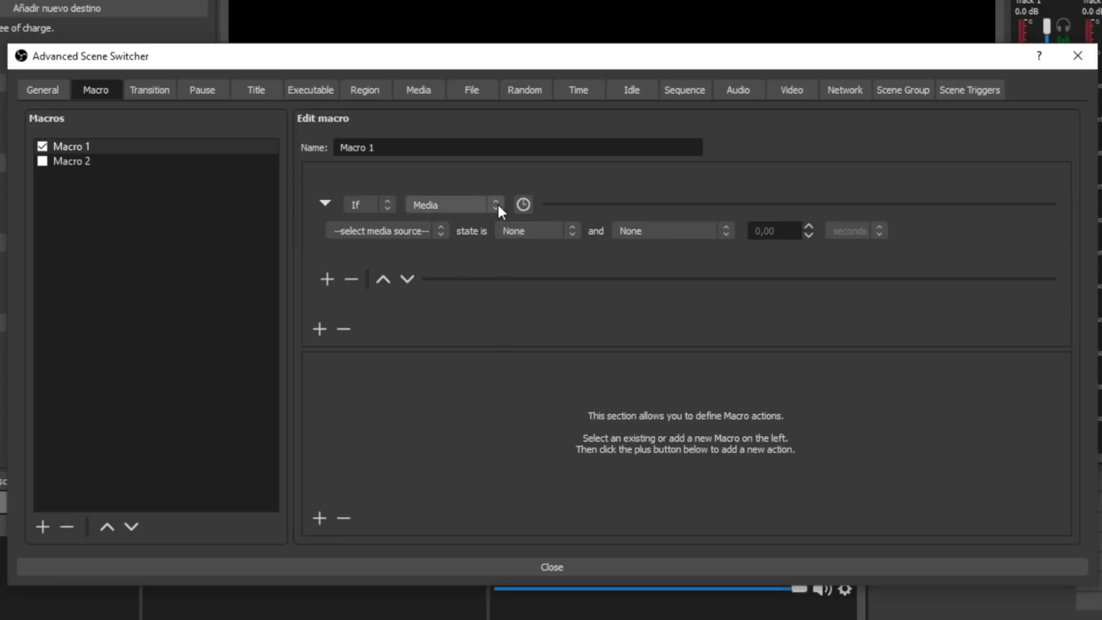
pyautogui.click(497, 202)
pyautogui.click(459, 272)
pyautogui.click(481, 231)
pyautogui.click(486, 229)
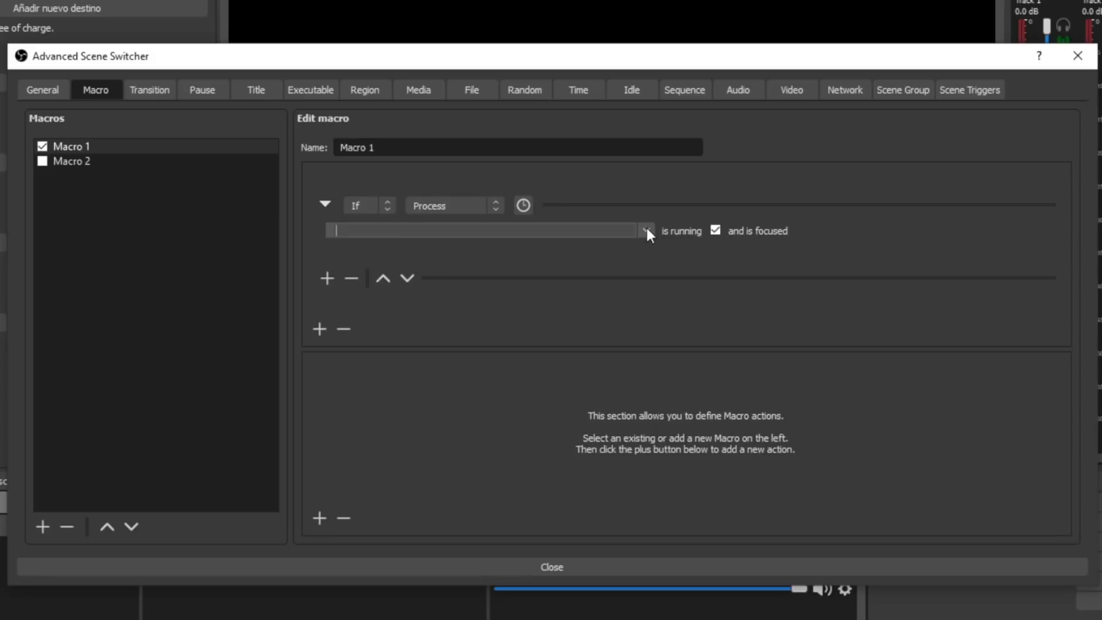
pyautogui.click(647, 229)
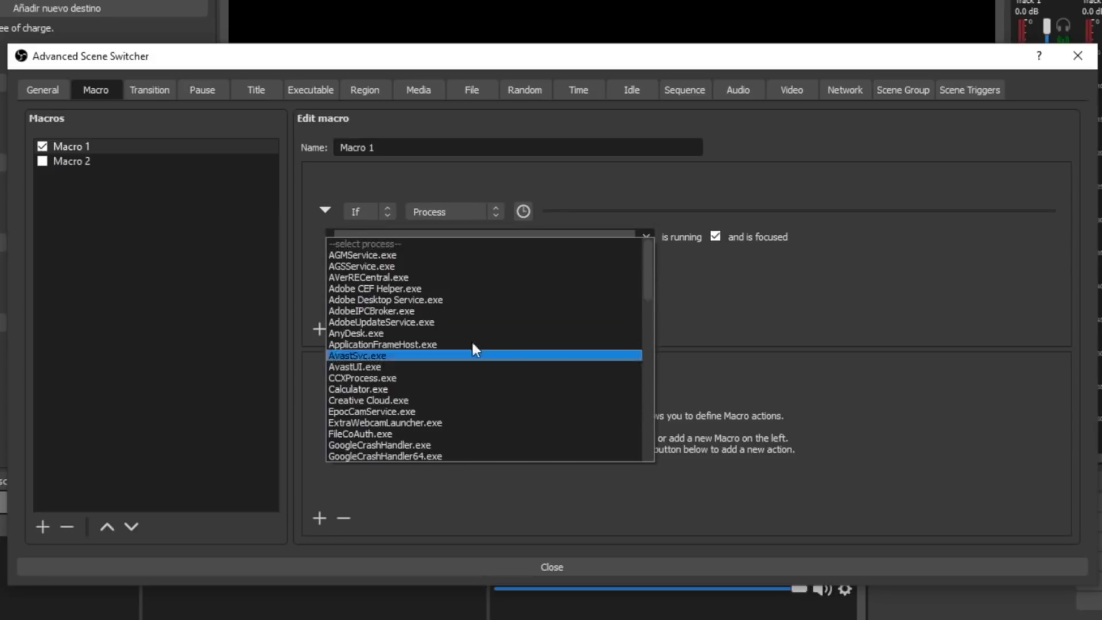
pyautogui.click(718, 282)
# Step: Try the Source and Streaming types for Macro 1's condition
pyautogui.click(498, 206)
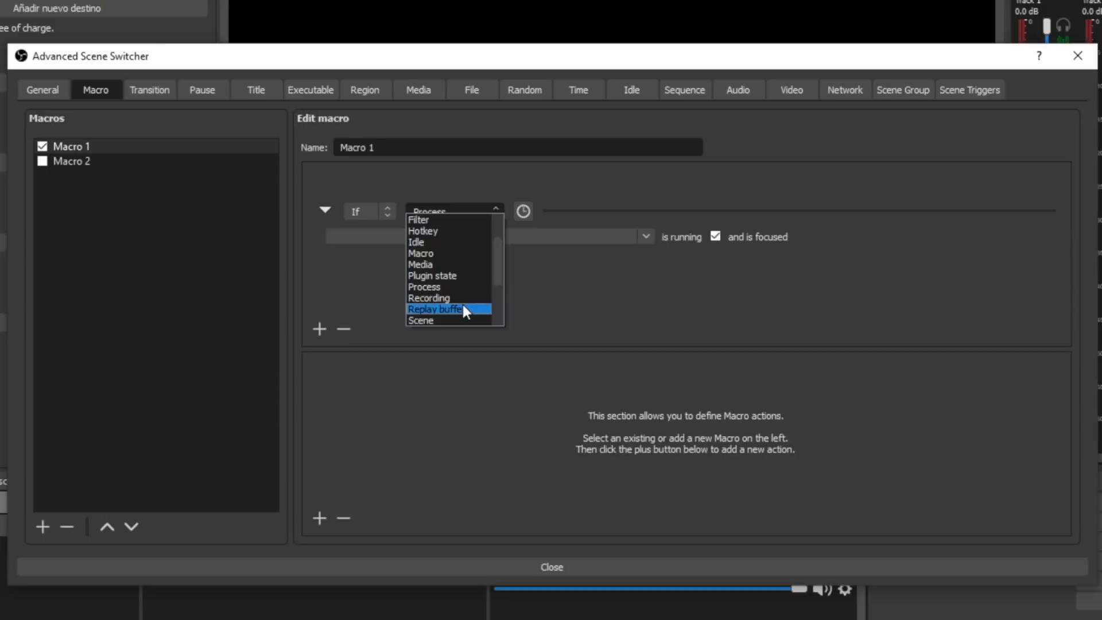
pyautogui.scroll(-1, 462, 310)
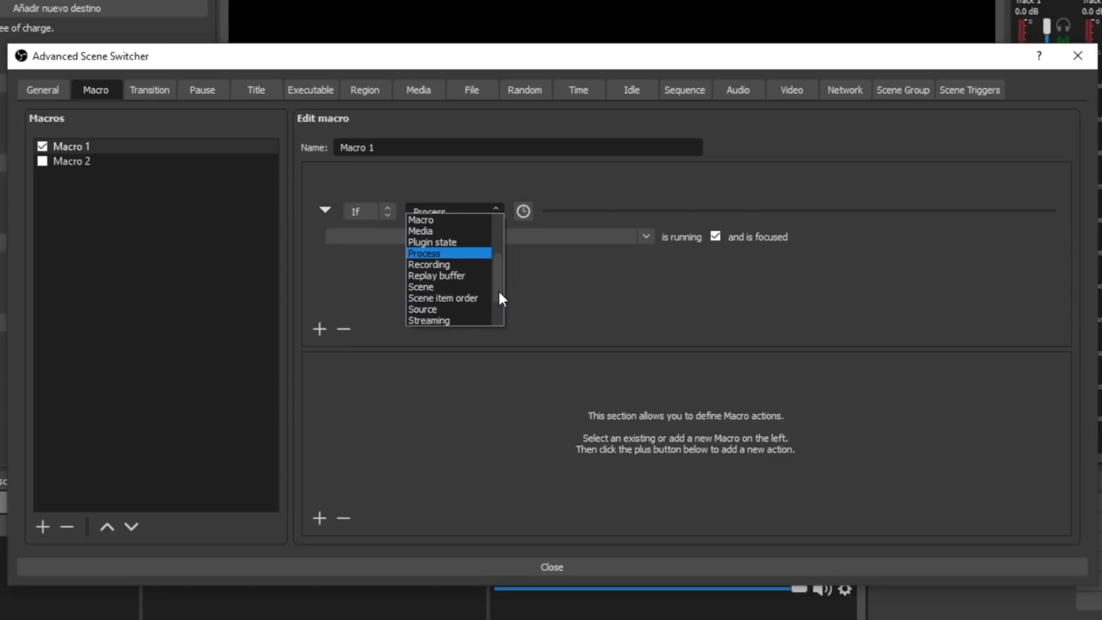
pyautogui.click(464, 298)
pyautogui.scroll(-1, 494, 207)
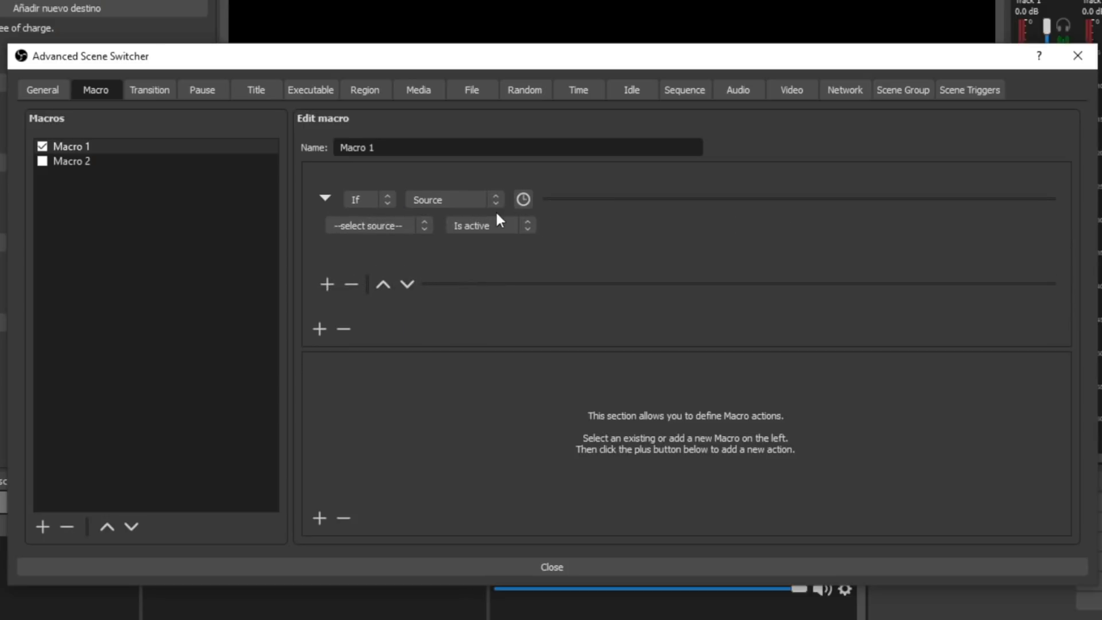
pyautogui.click(496, 198)
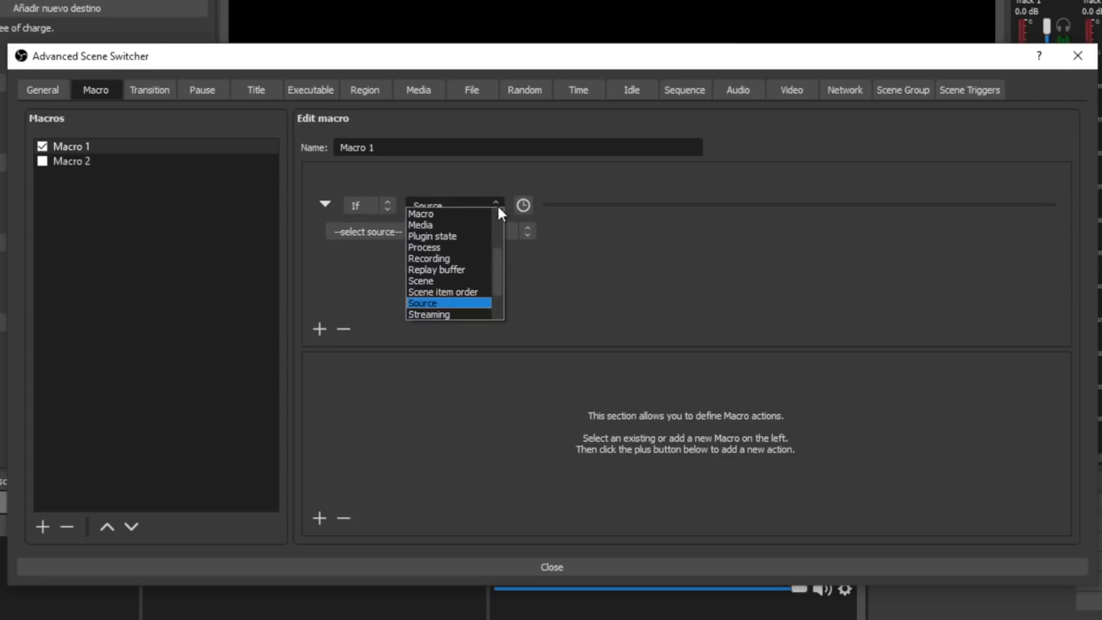
pyautogui.click(436, 314)
# Step: Try the Timer and Video types, and set Macro 1's condition type to Window
pyautogui.click(498, 208)
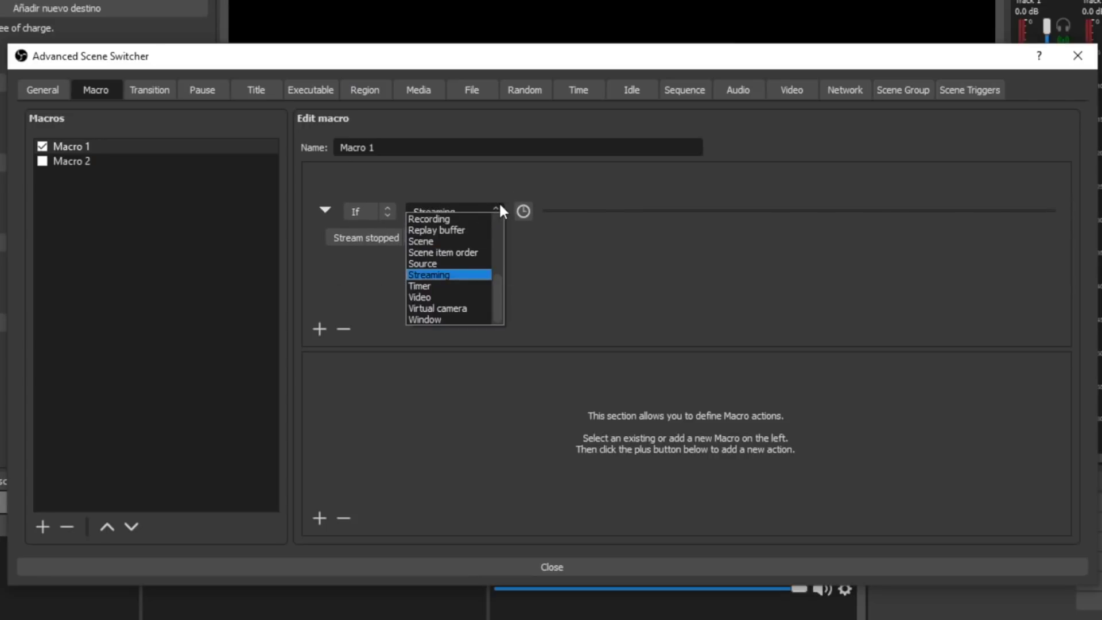
pyautogui.click(419, 286)
pyautogui.click(485, 192)
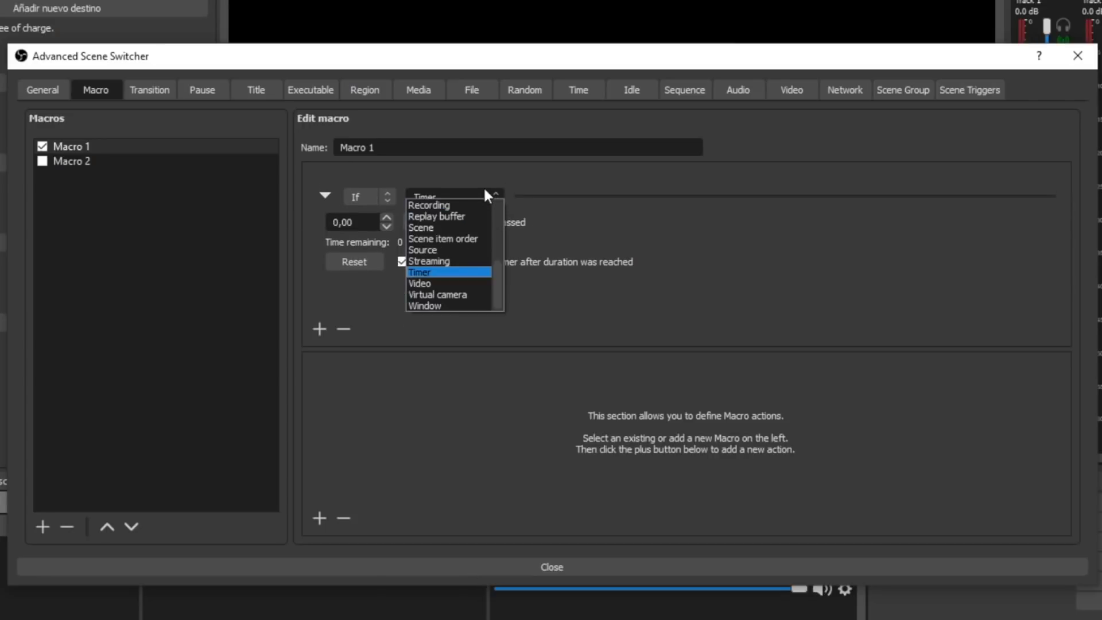
pyautogui.click(420, 282)
pyautogui.click(492, 207)
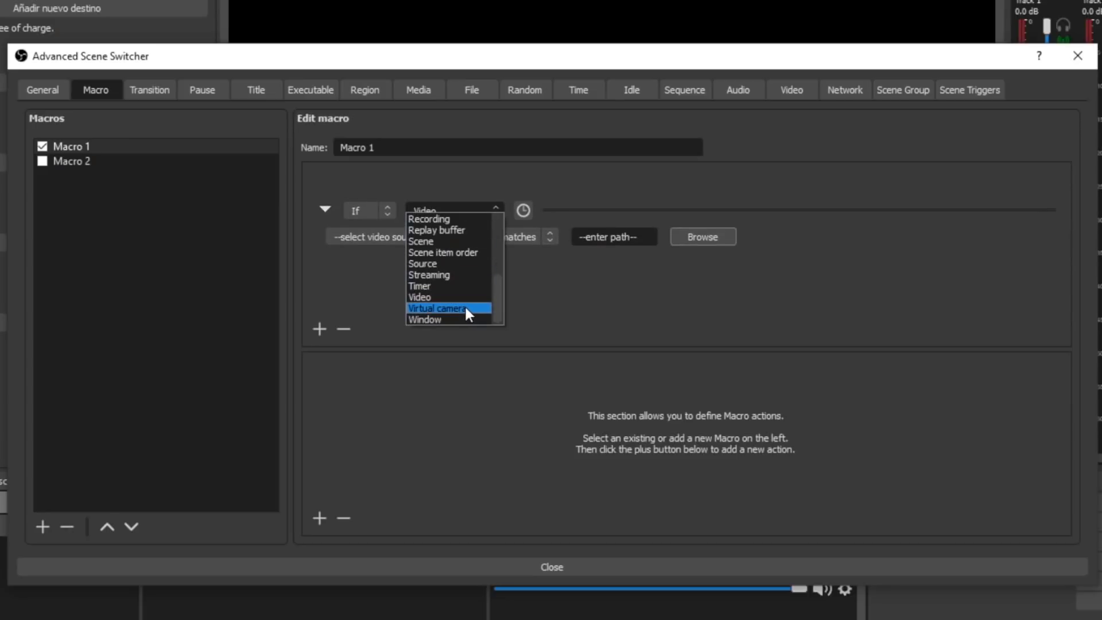
pyautogui.click(443, 318)
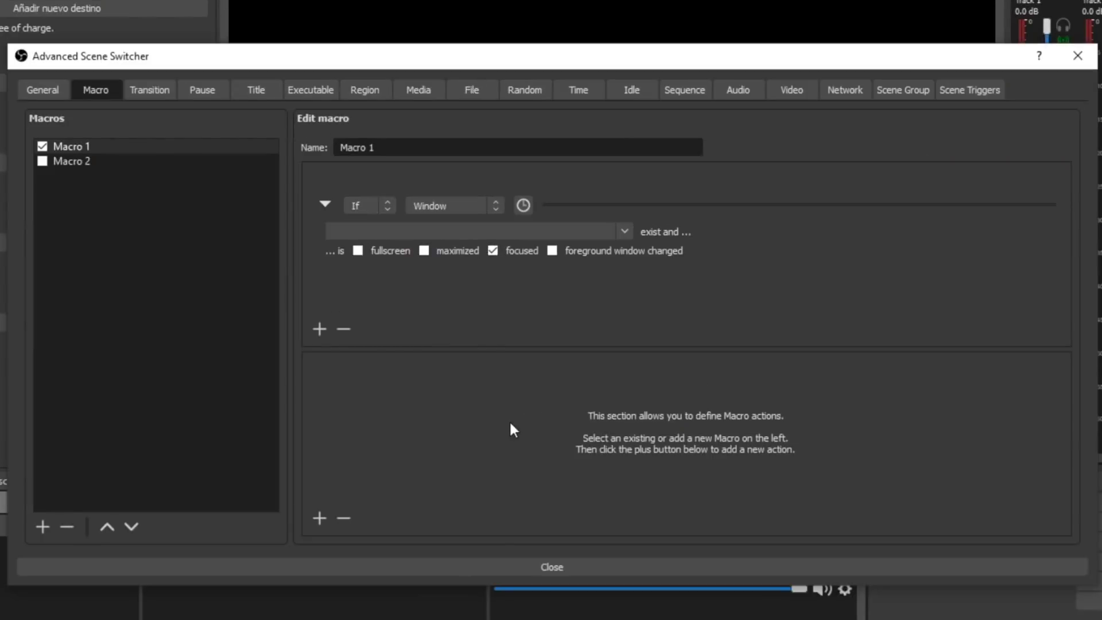
# Step: Add a second condition to Macro 1, trying Or as its logic operator and setting it to And not
pyautogui.click(320, 329)
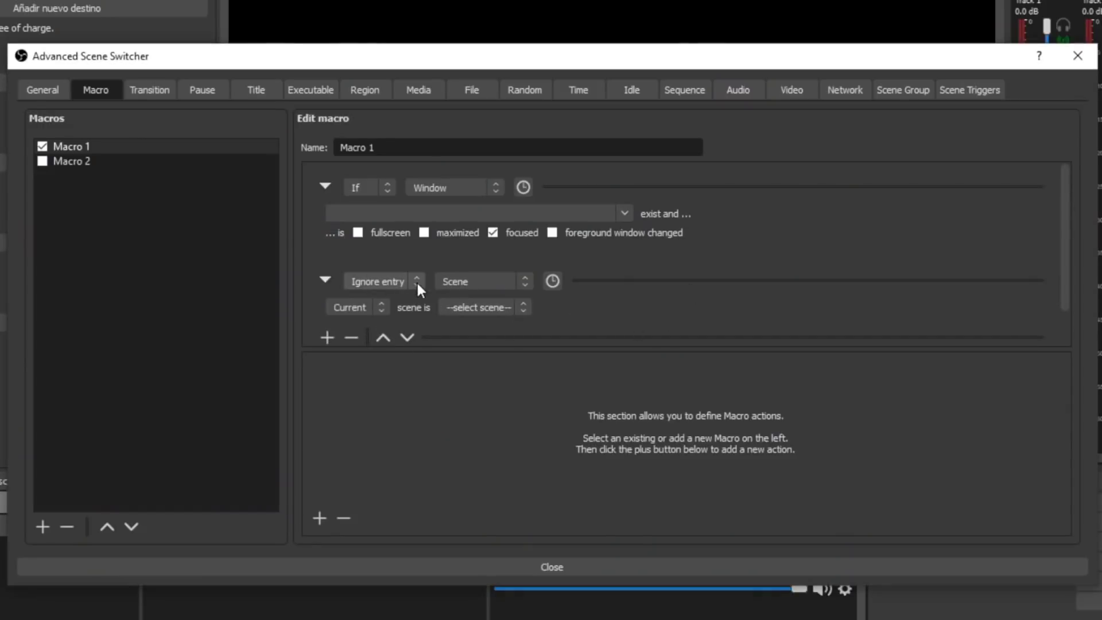
pyautogui.click(413, 279)
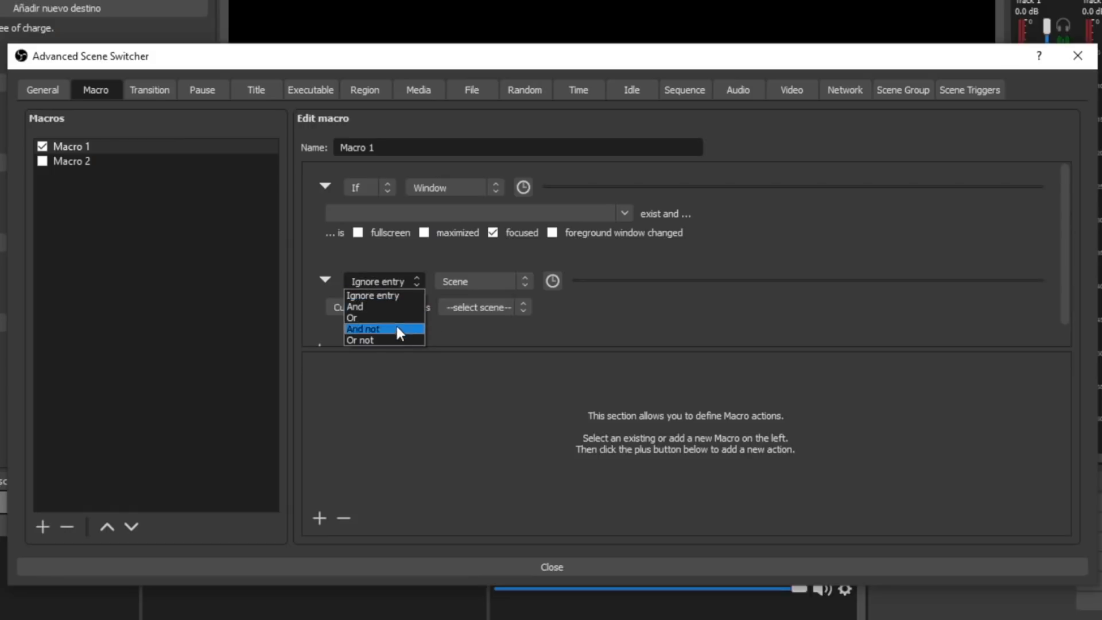
pyautogui.click(351, 317)
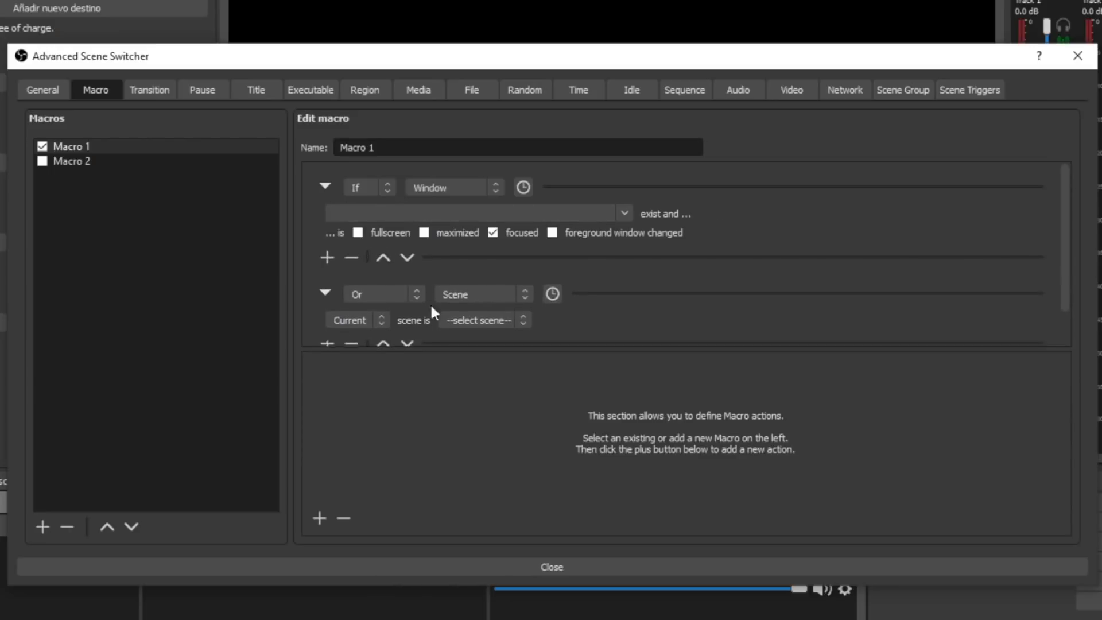
pyautogui.click(417, 279)
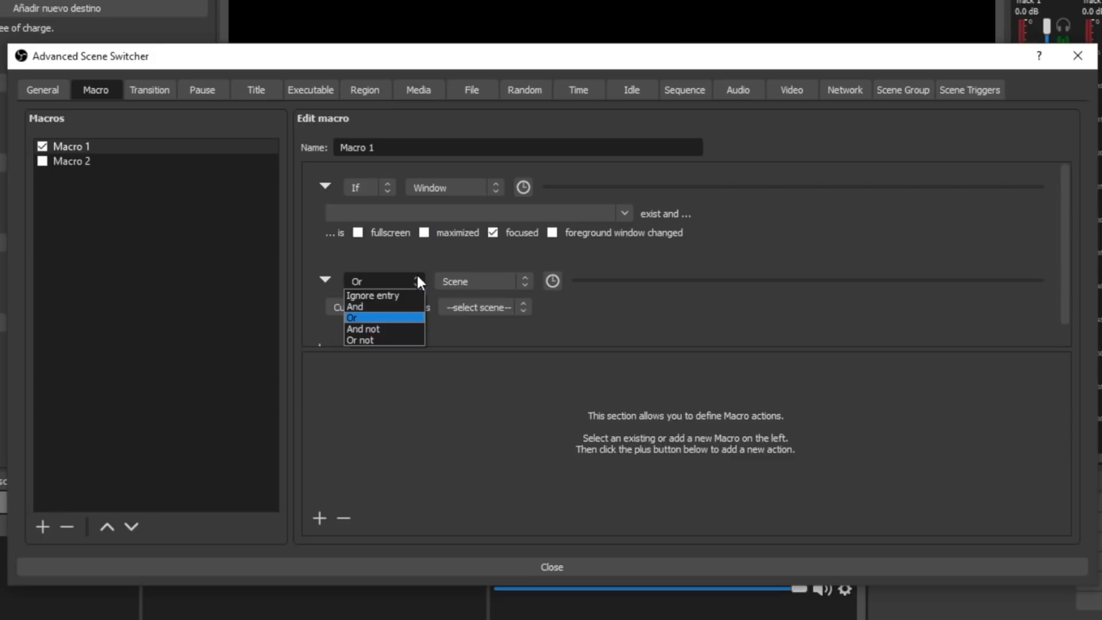
pyautogui.click(401, 326)
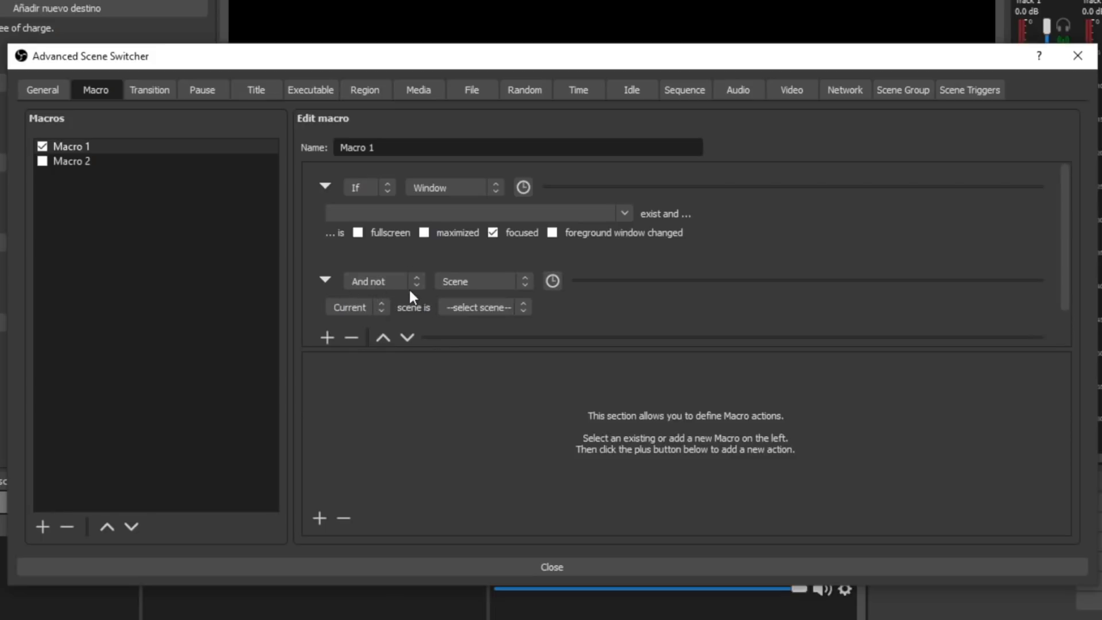
# Step: Set the logic operator of Macro 1's first condition, the Window condition, to If not
pyautogui.click(388, 173)
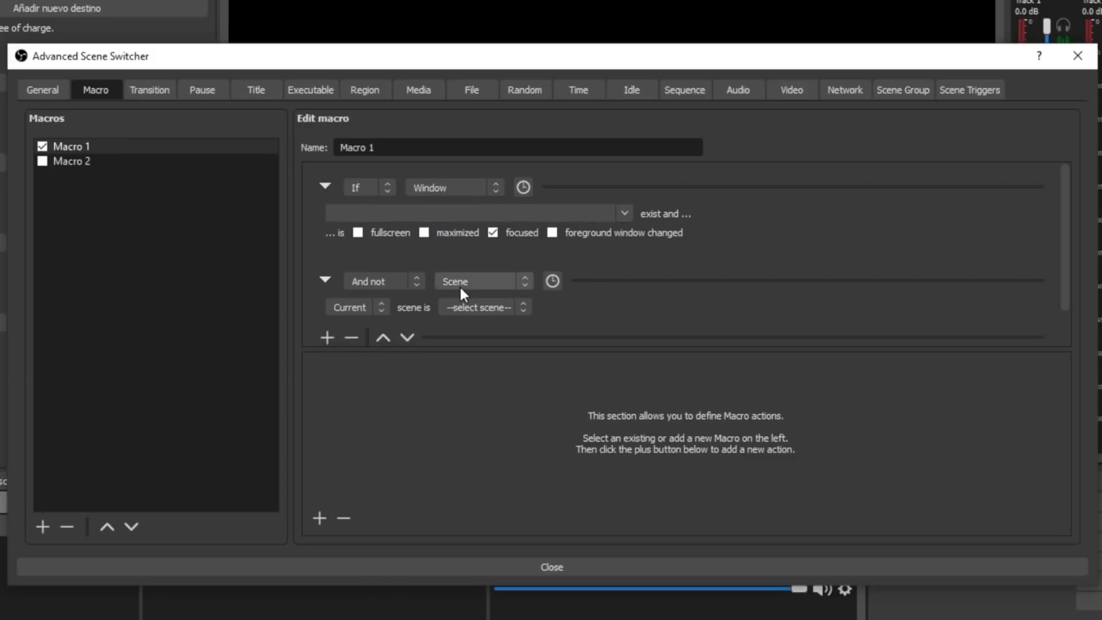
pyautogui.click(386, 184)
pyautogui.click(374, 213)
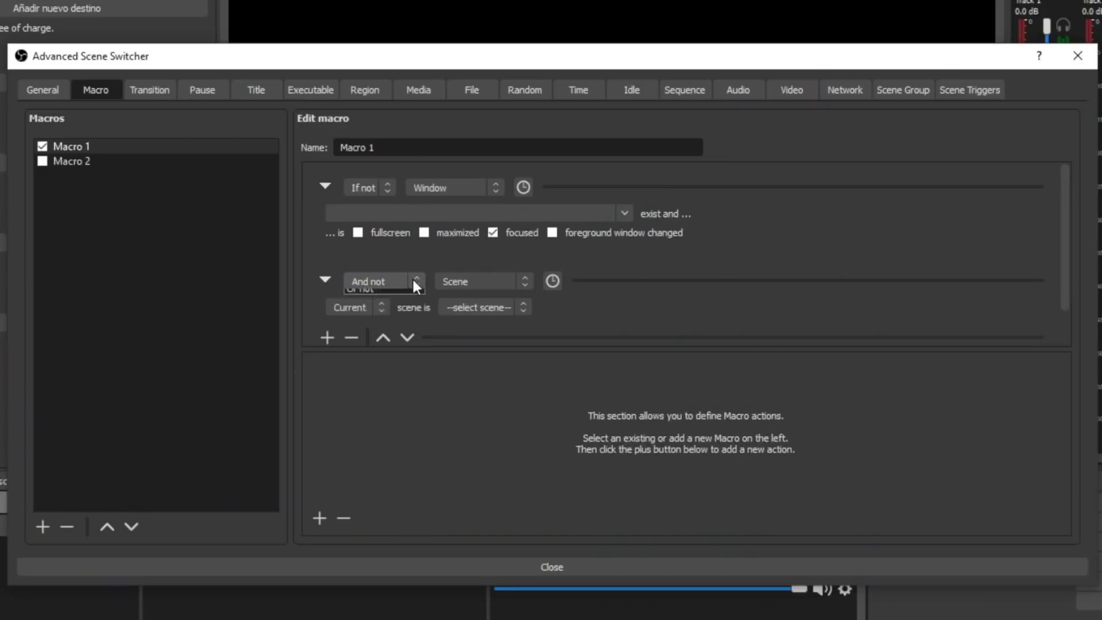
# Step: Set the logic operator of Macro 1's second condition to Or not and that of the first, Window condition to If
pyautogui.click(386, 336)
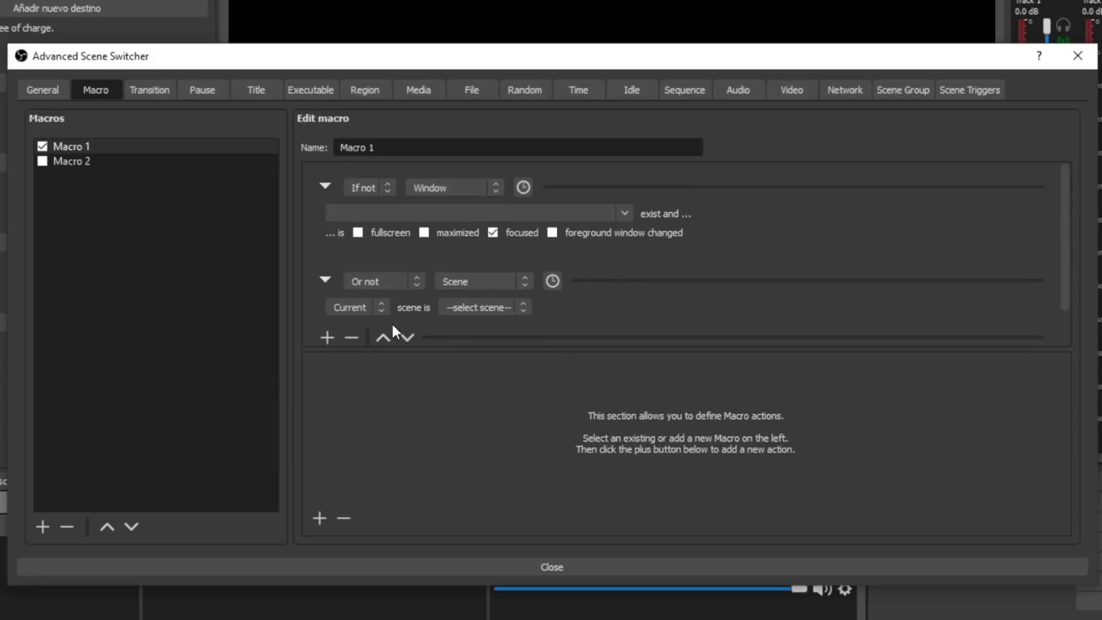
pyautogui.click(381, 187)
pyautogui.click(371, 196)
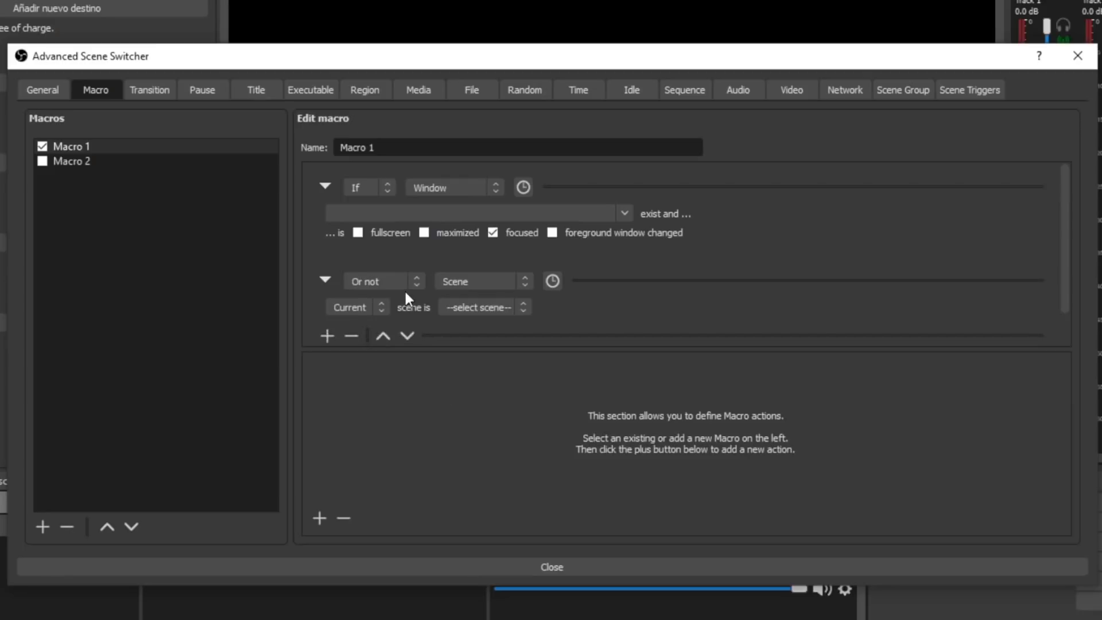
# Step: Remove Macro 1's second condition and make the remaining one a Scene condition checking that the current scene is A
pyautogui.scroll(-1, 404, 291)
pyautogui.click(353, 297)
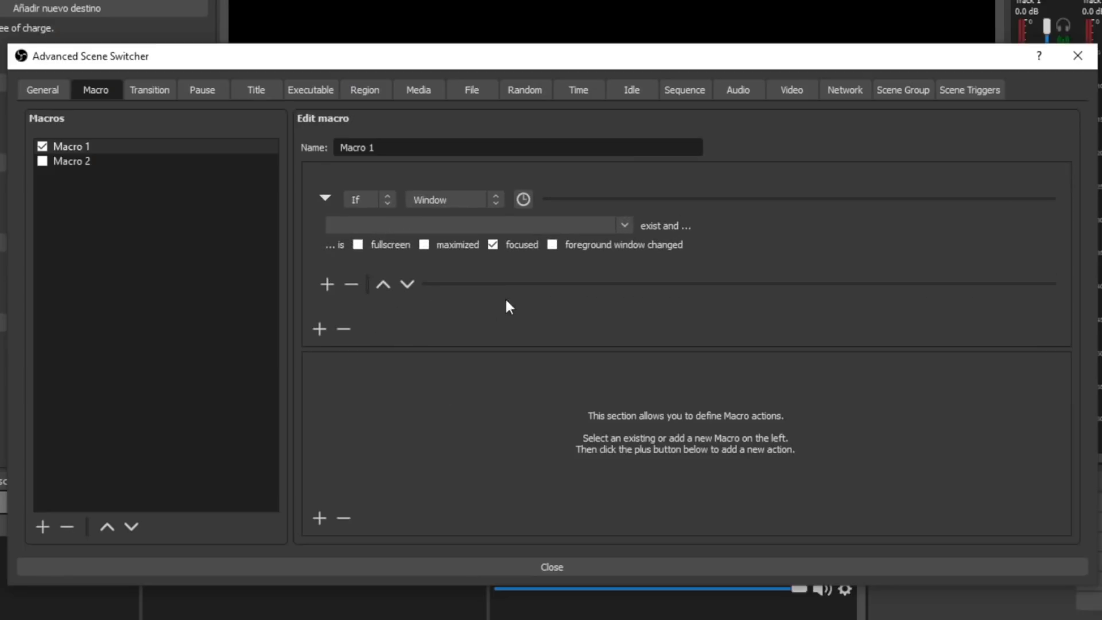
pyautogui.click(451, 199)
pyautogui.scroll(-2, 450, 241)
pyautogui.click(450, 236)
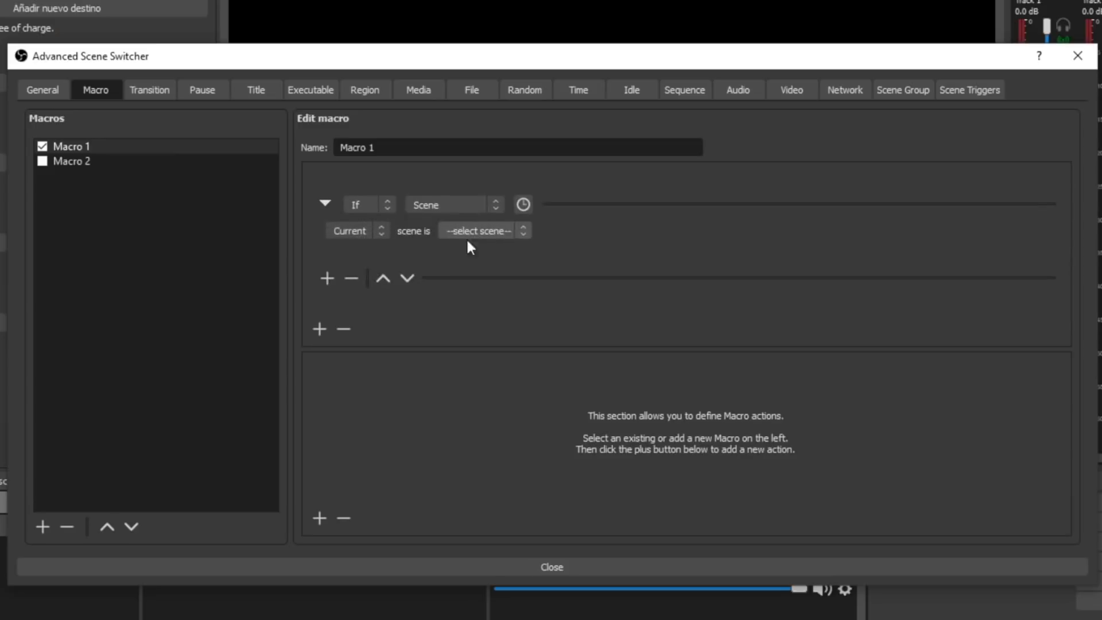
pyautogui.click(509, 231)
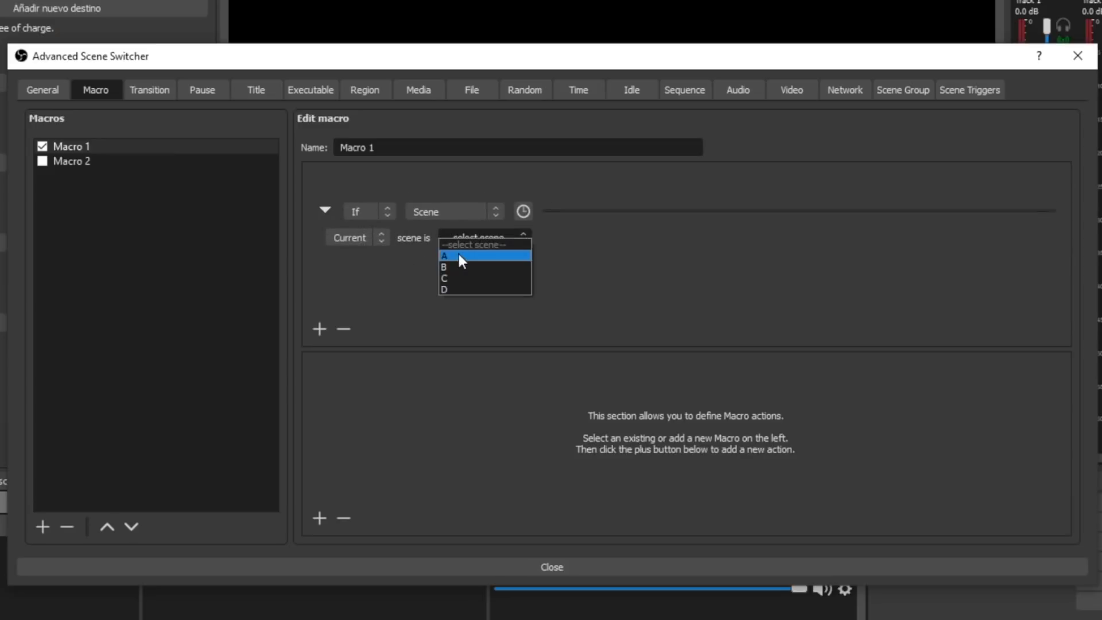
pyautogui.click(459, 254)
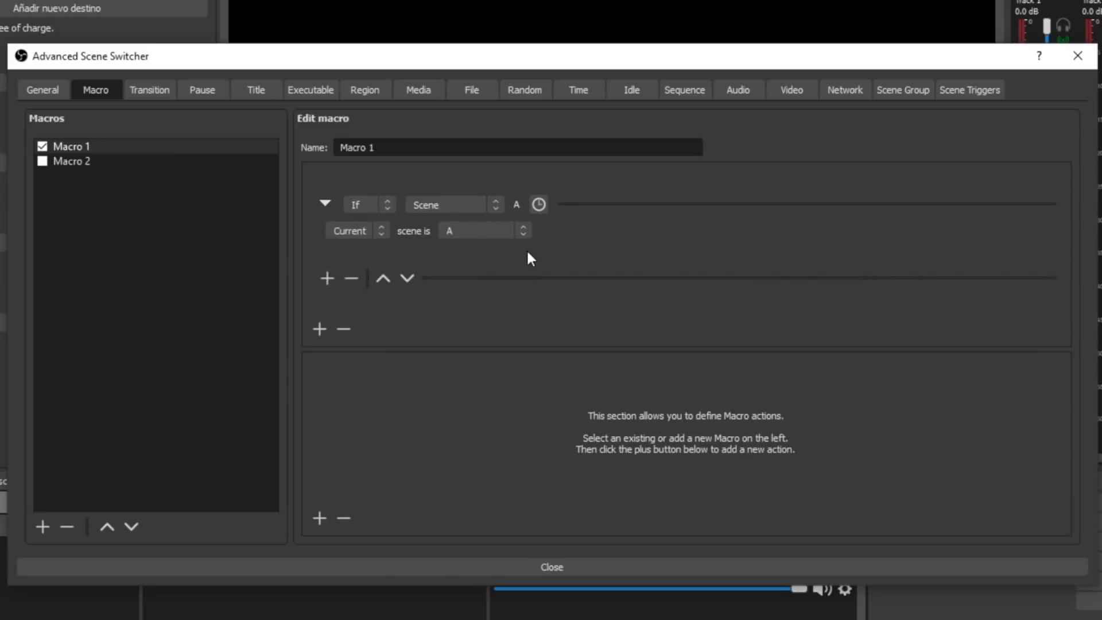
# Step: Add a time constraint to Macro 1's scene condition, set to For at least 7 seconds
pyautogui.click(538, 204)
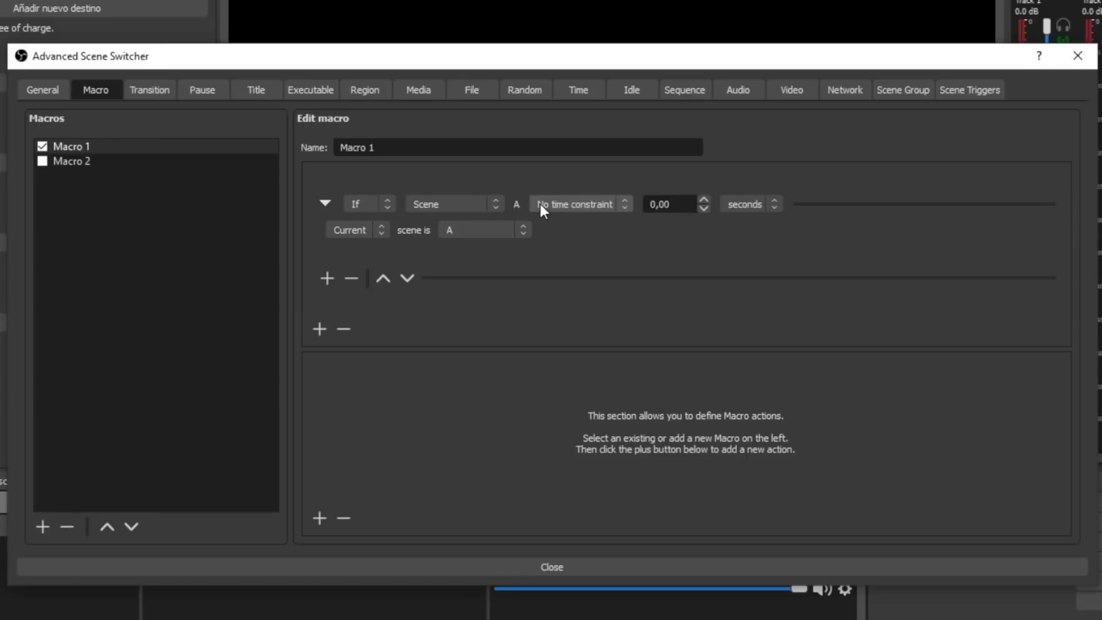
pyautogui.click(616, 203)
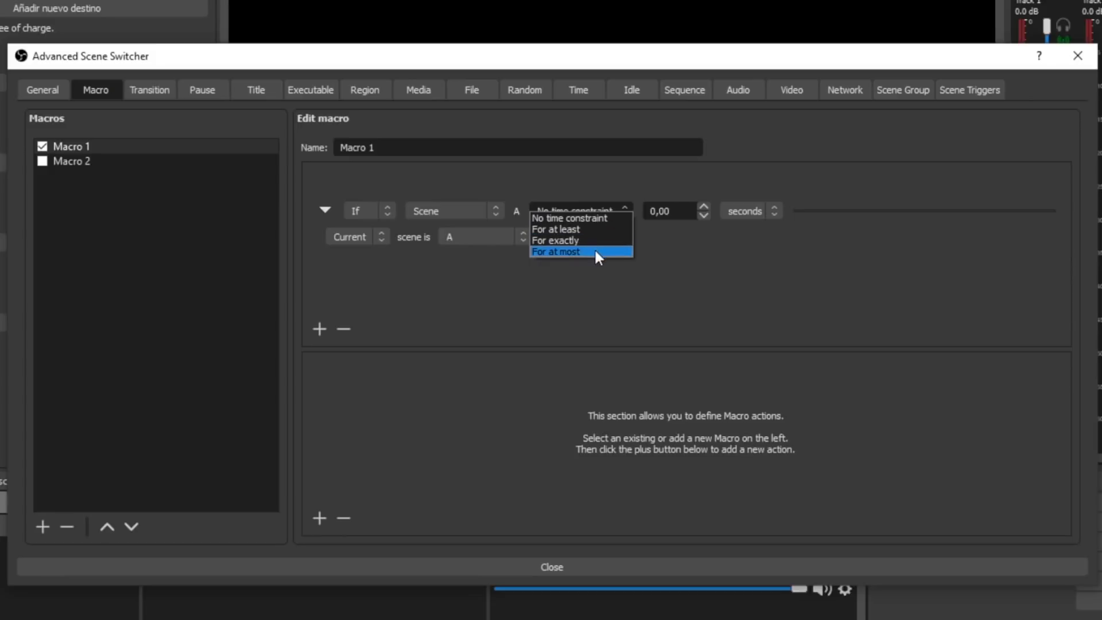
pyautogui.click(596, 230)
pyautogui.scroll(7, 702, 199)
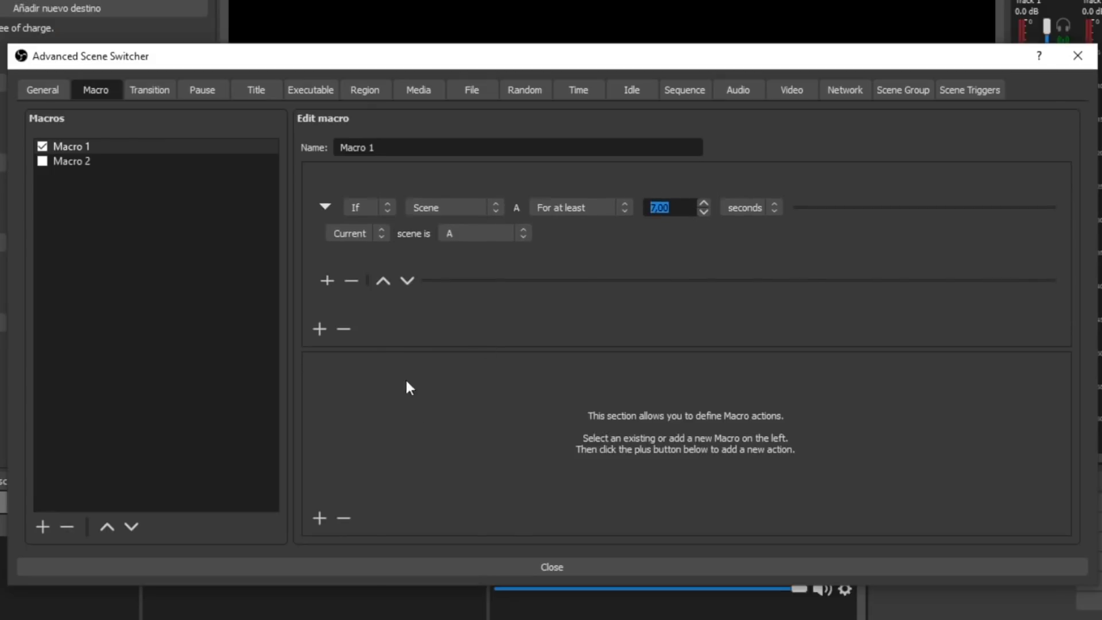
pyautogui.click(381, 442)
# Step: Add an action to Macro 1, look through the available action types, and set it to Wait
pyautogui.click(320, 518)
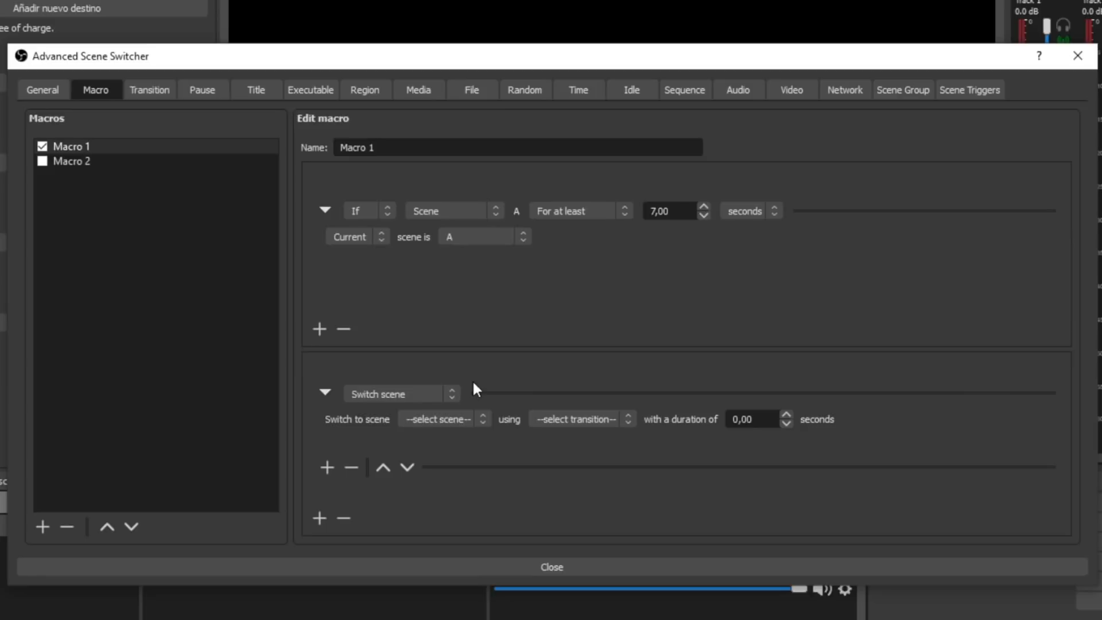
pyautogui.click(452, 395)
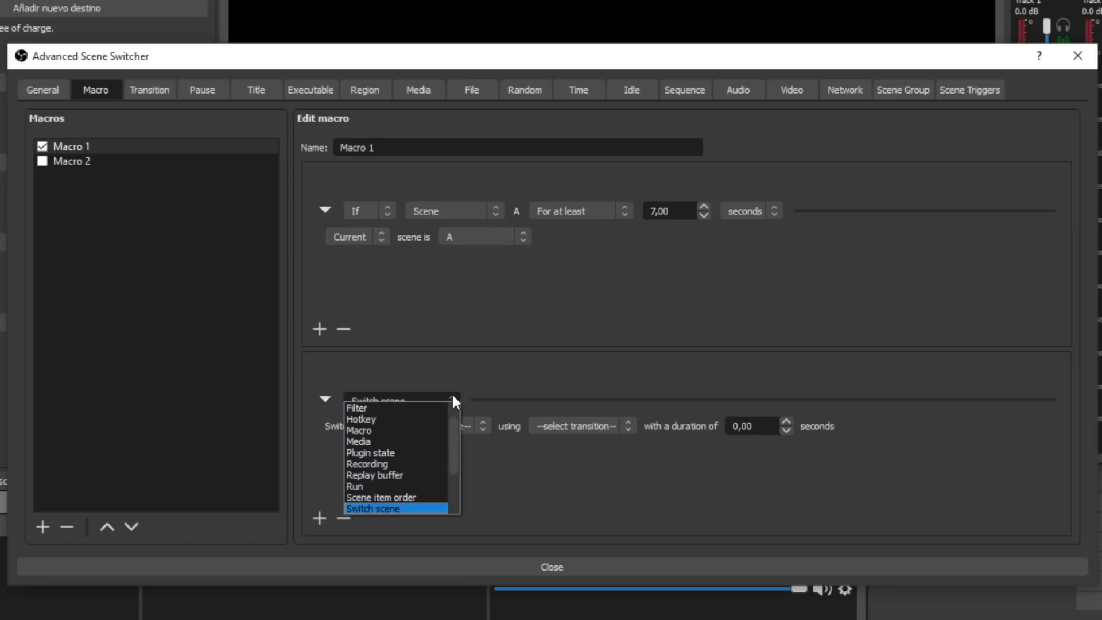
pyautogui.moveTo(450, 444); pyautogui.dragTo(452, 418)
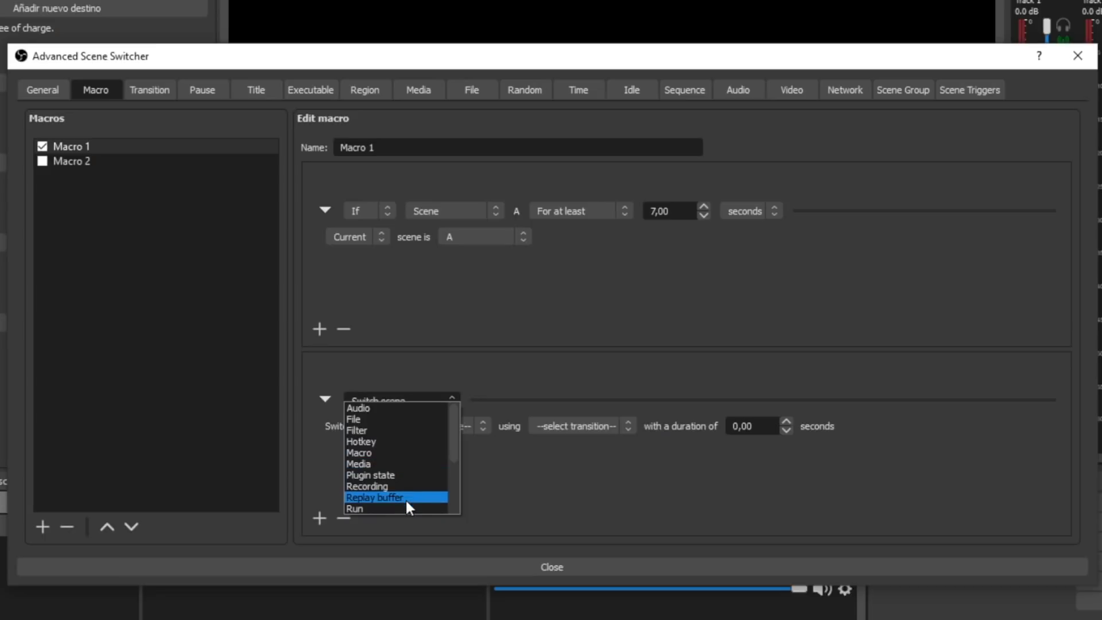
pyautogui.scroll(-2, 414, 485)
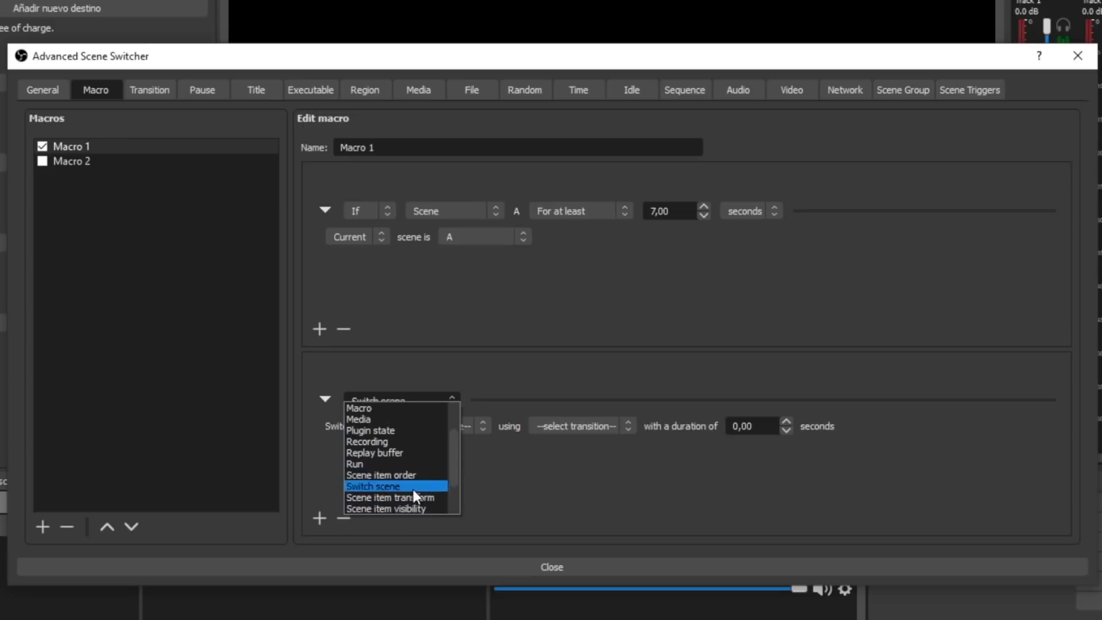
pyautogui.moveTo(451, 466); pyautogui.dragTo(453, 484)
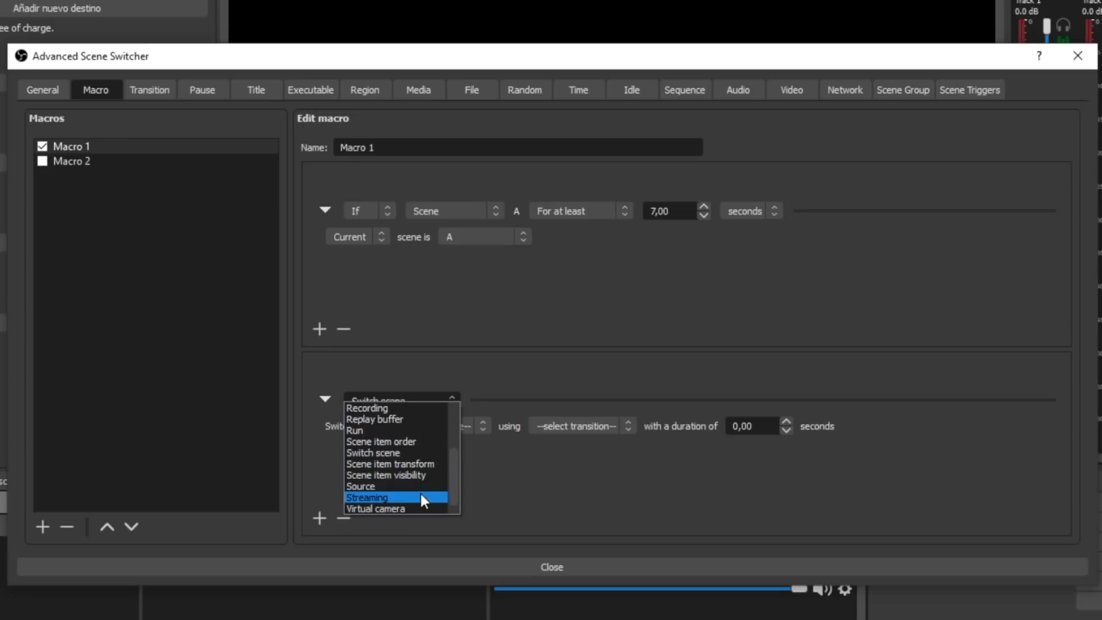
pyautogui.scroll(-1, 419, 493)
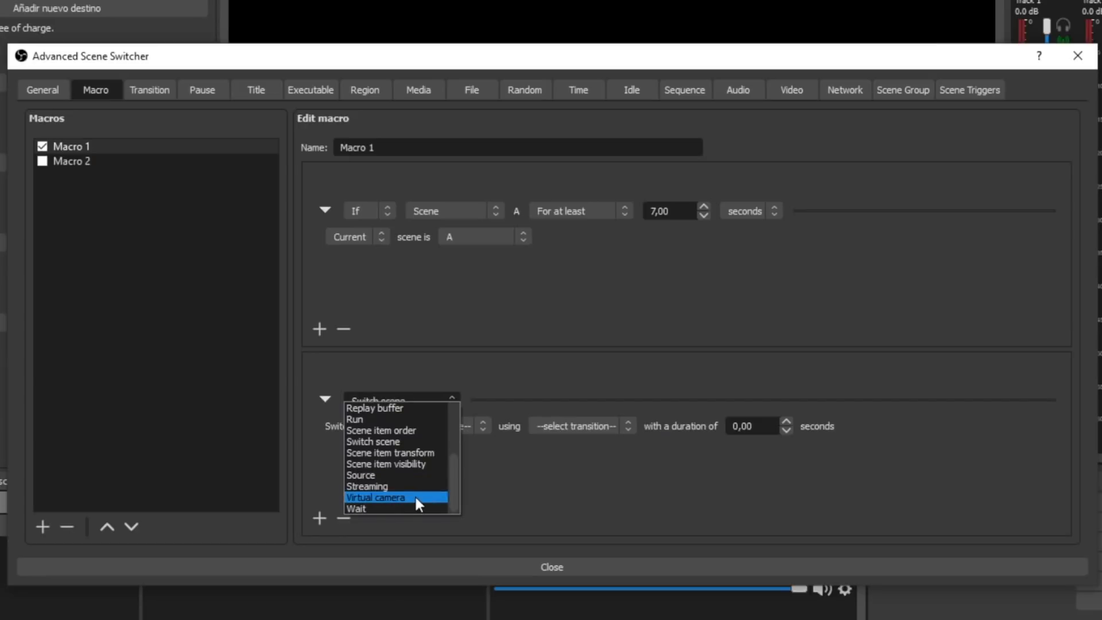
pyautogui.click(404, 507)
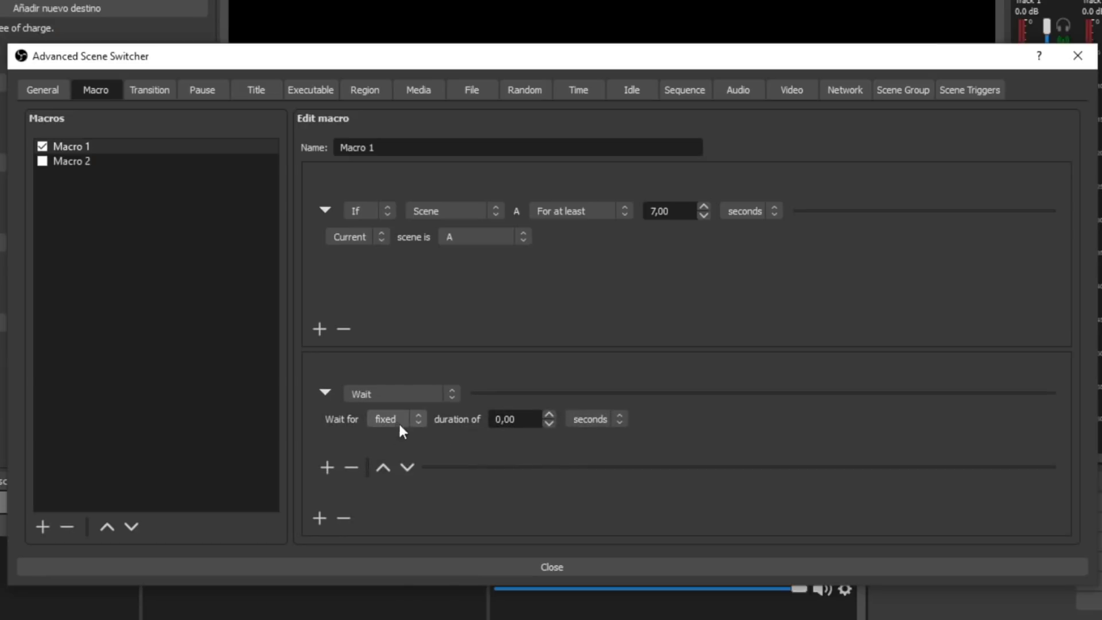
# Step: Set the Wait action of Macro 1 to use a random duration
pyautogui.click(412, 417)
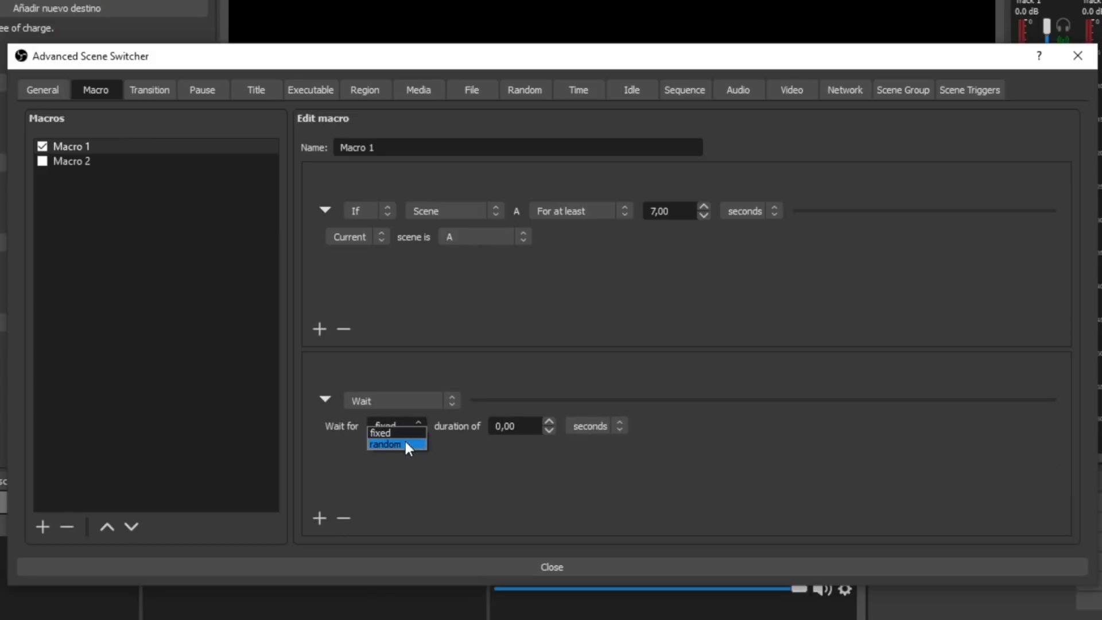
pyautogui.click(405, 442)
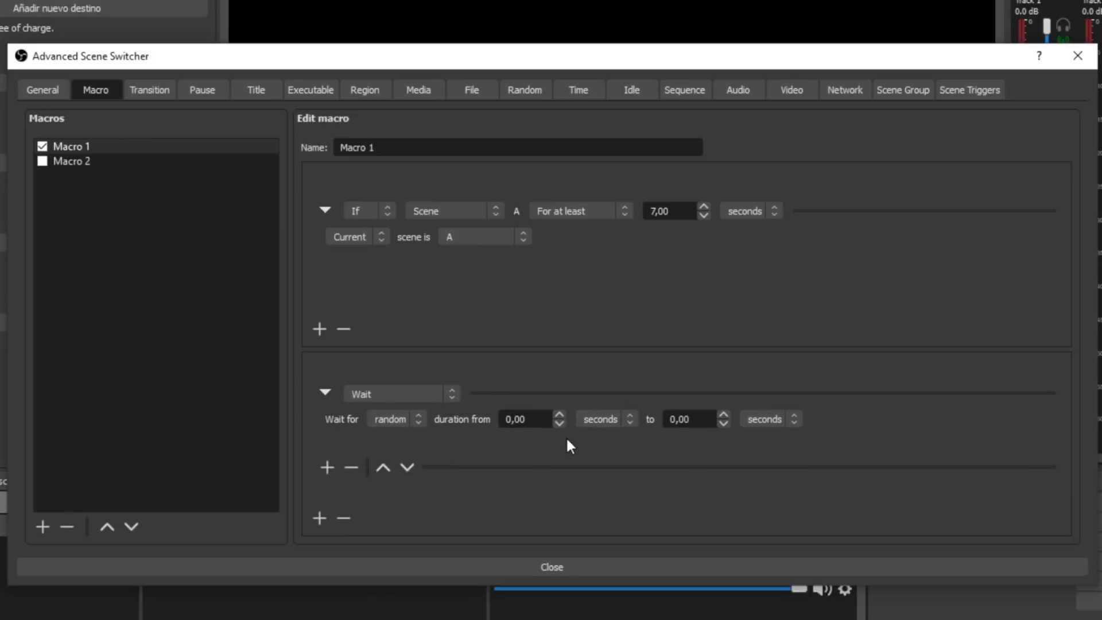
pyautogui.moveTo(502, 190)
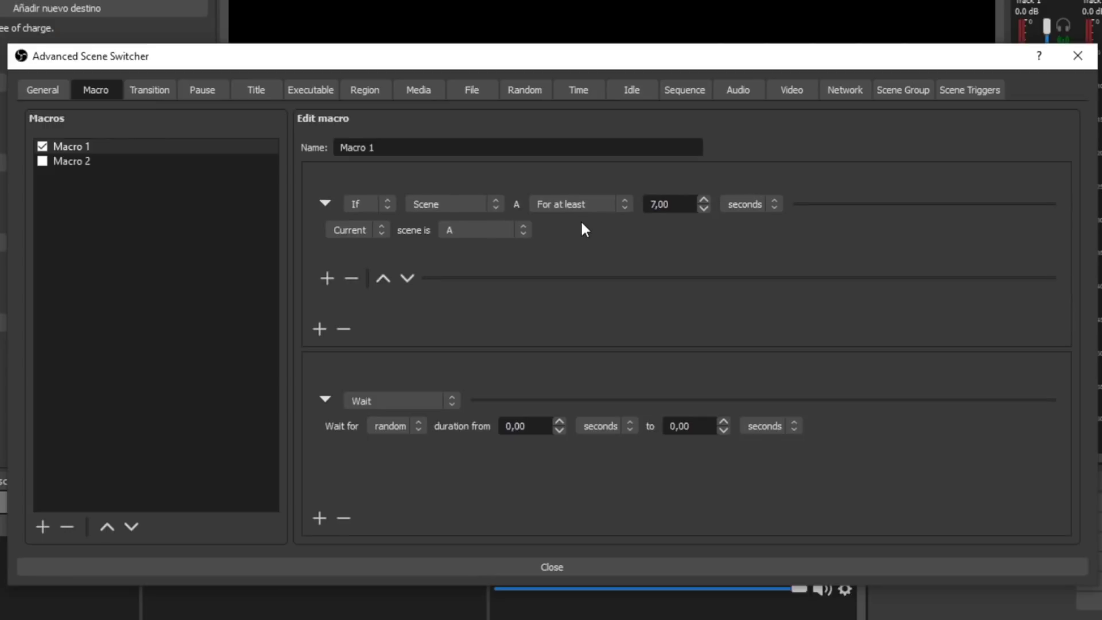
# Step: Add two more actions to Macro 1, keeping the Switch scene type for both
pyautogui.click(318, 518)
pyautogui.click(319, 518)
pyautogui.scroll(-5, 398, 462)
pyautogui.scroll(2, 446, 462)
pyautogui.scroll(-2, 425, 436)
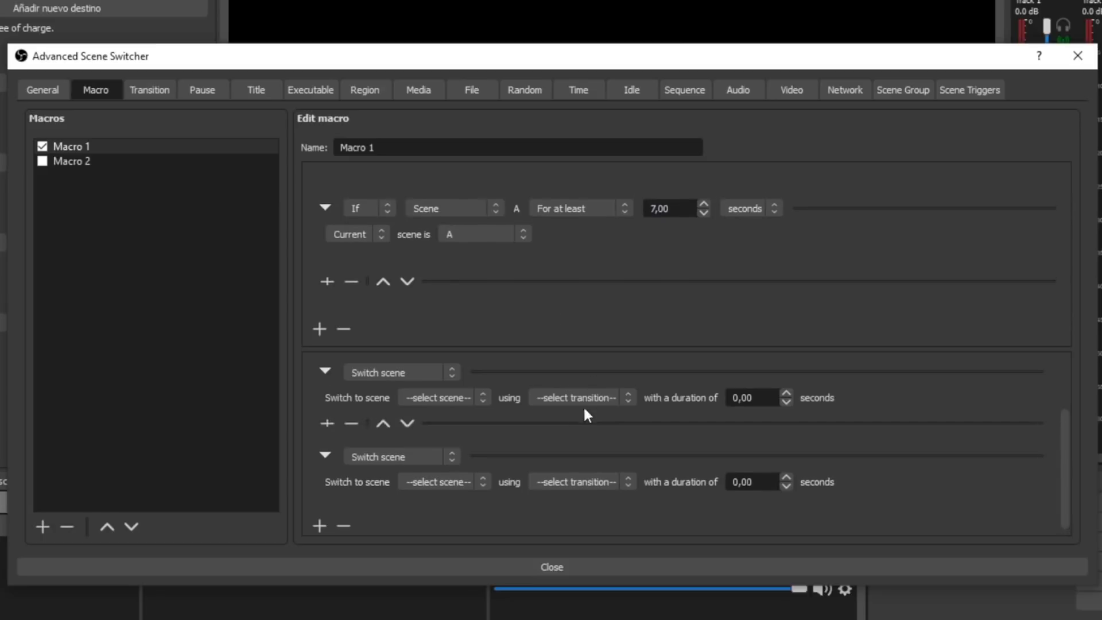
# Step: Select Macro 2 in the list of macros for editing
pyautogui.click(93, 162)
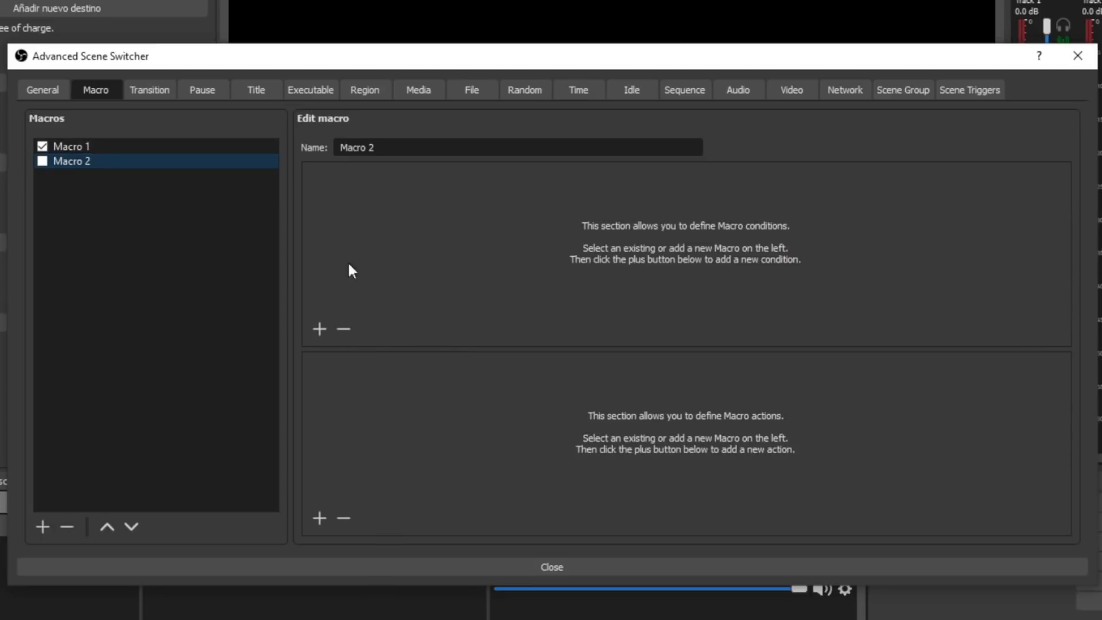